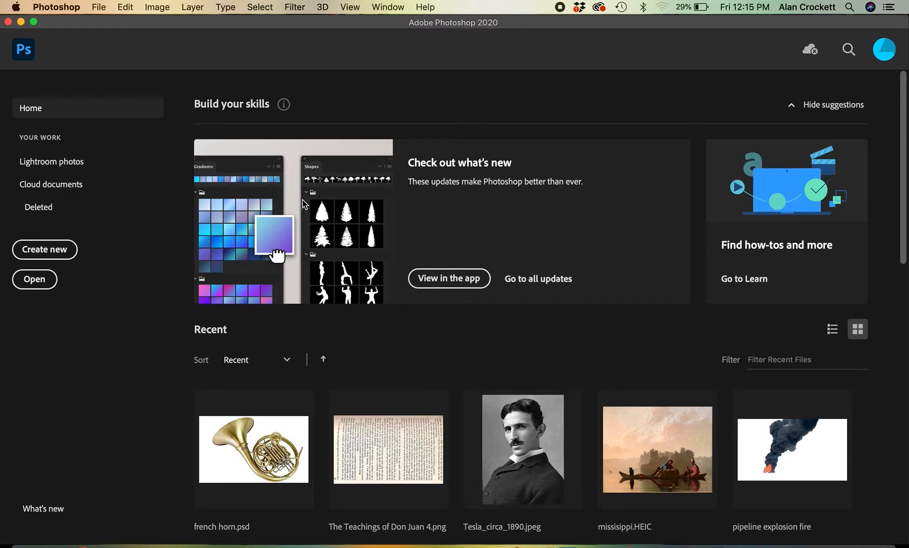
Leave the home screen, start a new document and change its dimension units from pixels to inches
{"action": "left_click", "coordinate": [22, 53]}
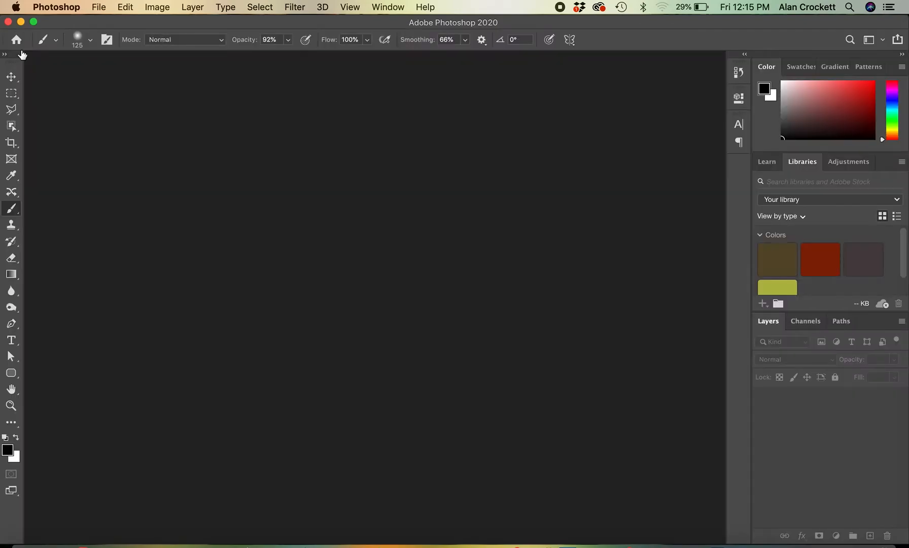
{"action": "left_click", "coordinate": [99, 6]}
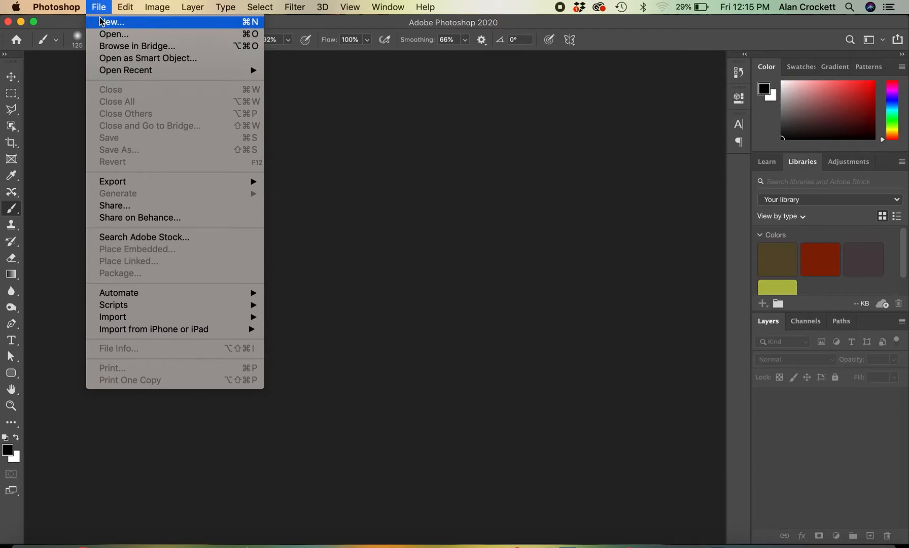
{"action": "left_click", "coordinate": [101, 21]}
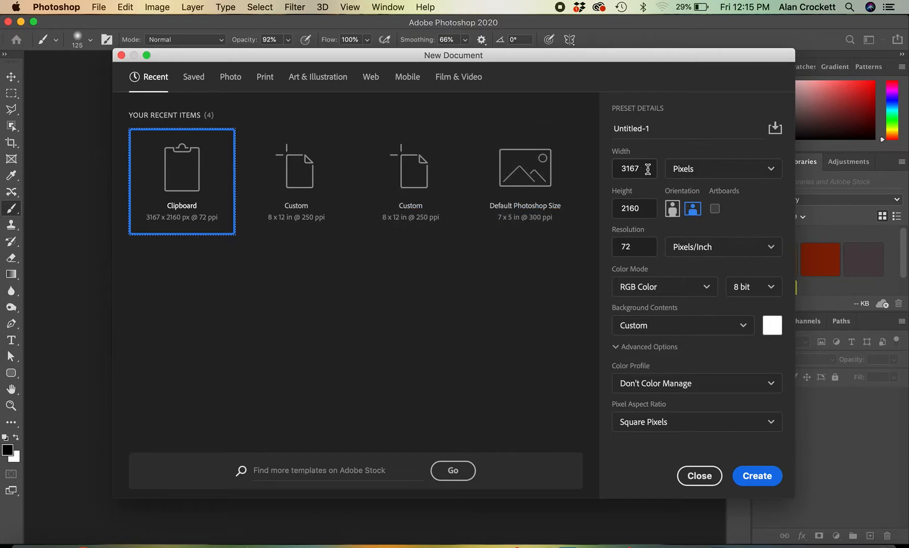
{"action": "double_click", "coordinate": [629, 169]}
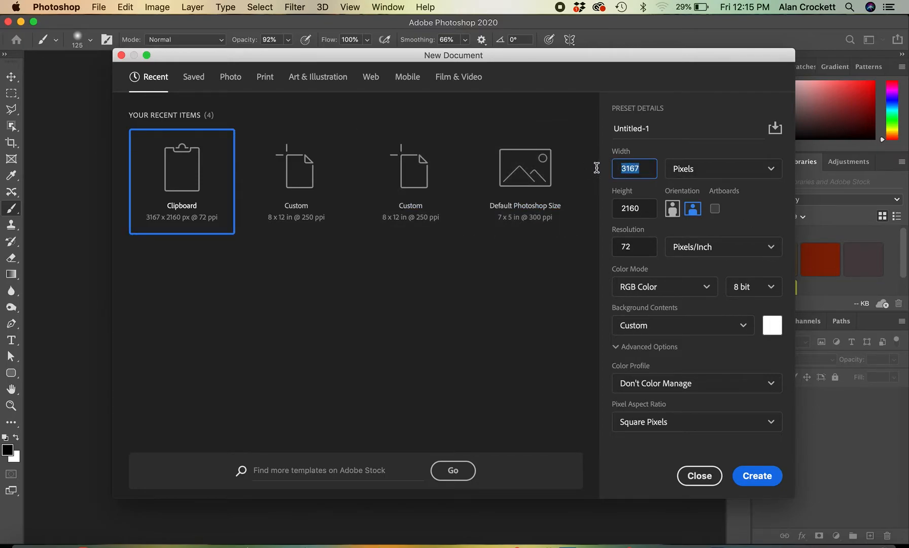
{"action": "type", "text": "8"}
{"action": "left_click", "coordinate": [770, 171]}
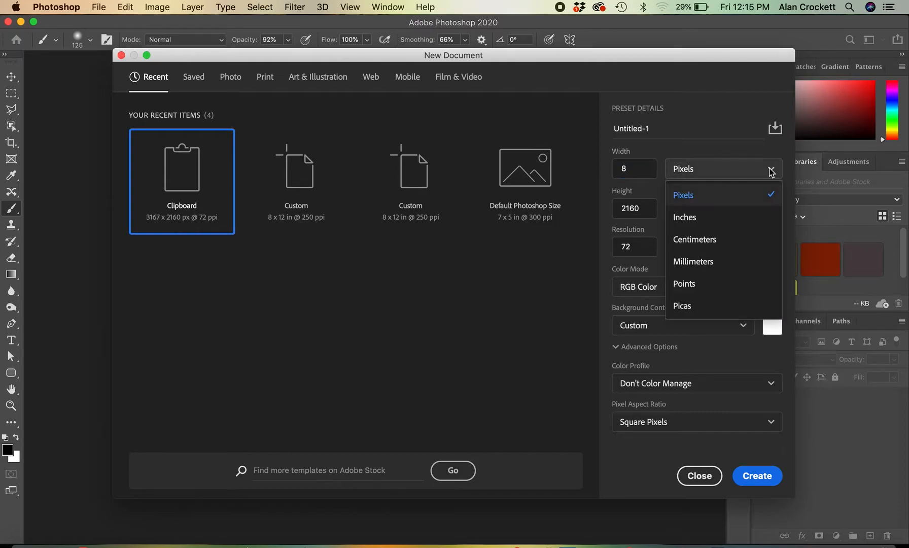
{"action": "left_click", "coordinate": [723, 215]}
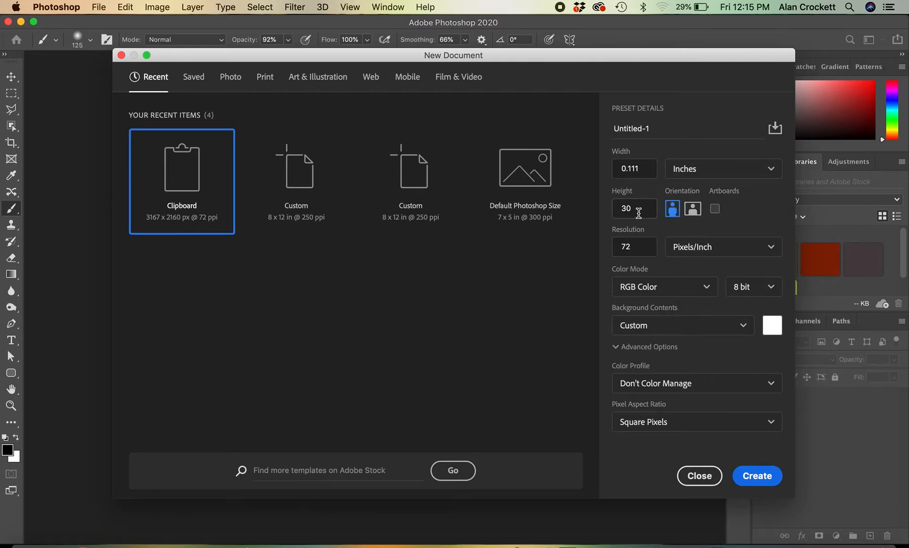
Create the document 8 inches wide and 12 inches high at a resolution of 250 pixels per inch
{"action": "left_click", "coordinate": [626, 203]}
{"action": "left_click_drag", "start_coordinate": [649, 169], "coordinate": [580, 170]}
{"action": "type", "text": "8"}
{"action": "left_click_drag", "start_coordinate": [640, 205], "coordinate": [592, 205]}
{"action": "type", "text": "12"}
{"action": "left_click", "coordinate": [777, 213]}
{"action": "left_click_drag", "start_coordinate": [637, 246], "coordinate": [577, 247]}
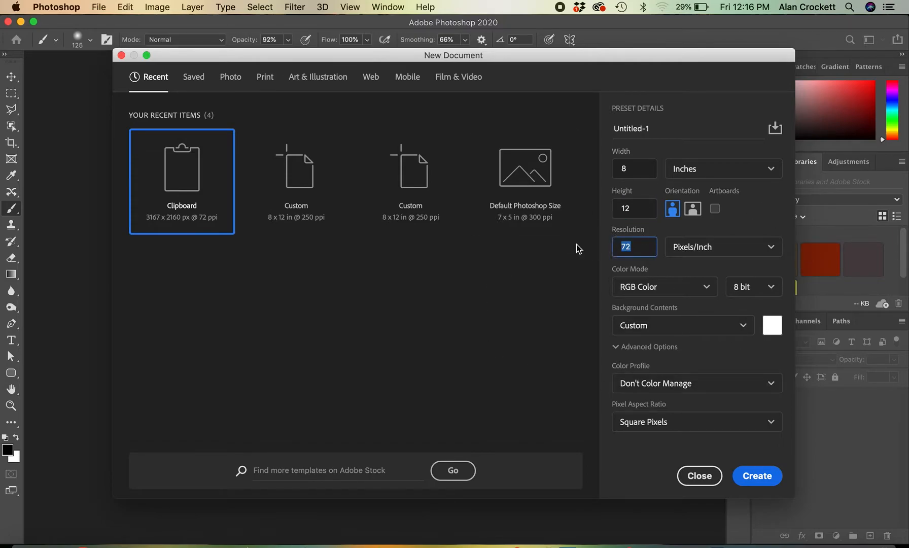
{"action": "type", "text": "2"}
{"action": "left_click", "coordinate": [462, 340]}
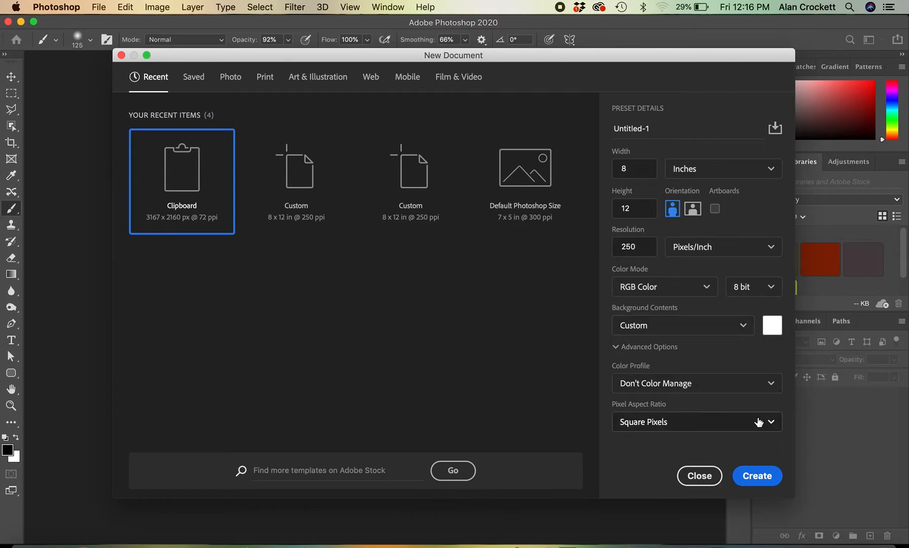
{"action": "left_click", "coordinate": [757, 475]}
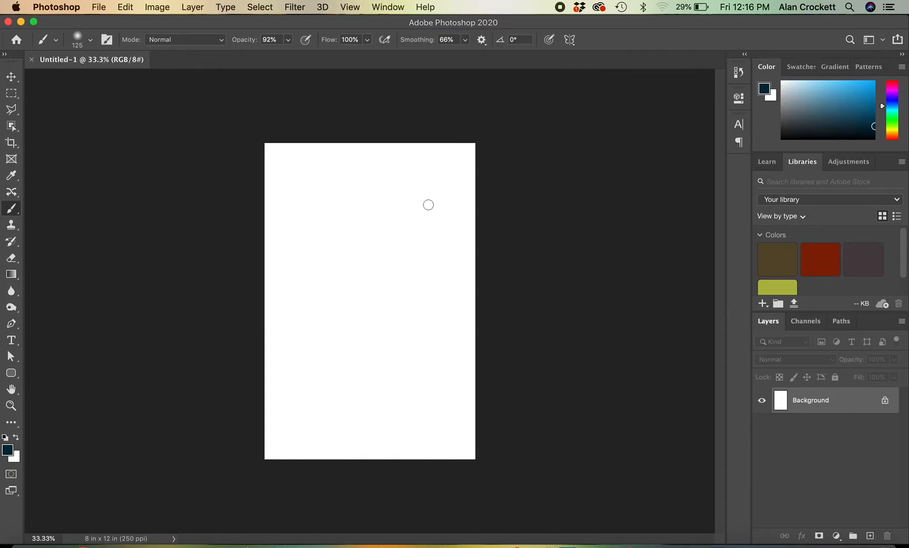
Check the new document's dimensions and resolution in Image Size
{"action": "left_click", "coordinate": [159, 7]}
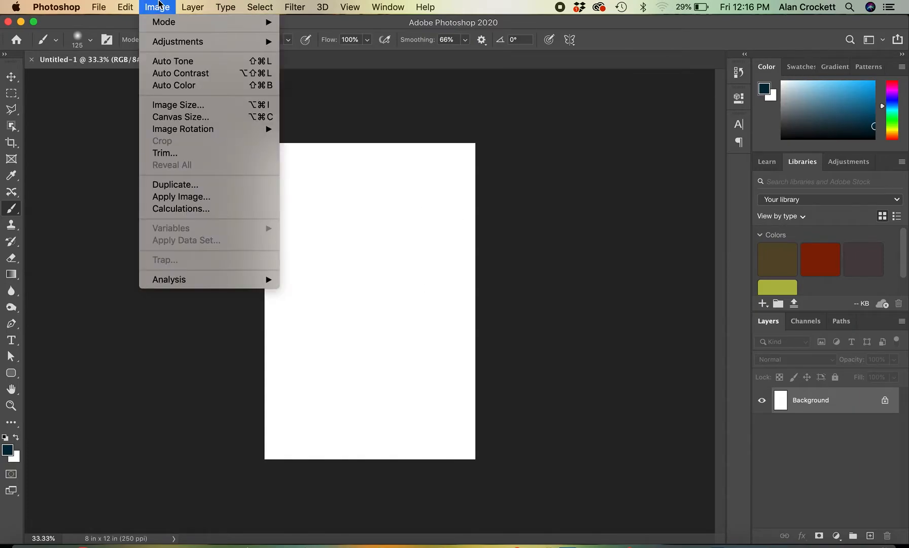
{"action": "left_click", "coordinate": [174, 105]}
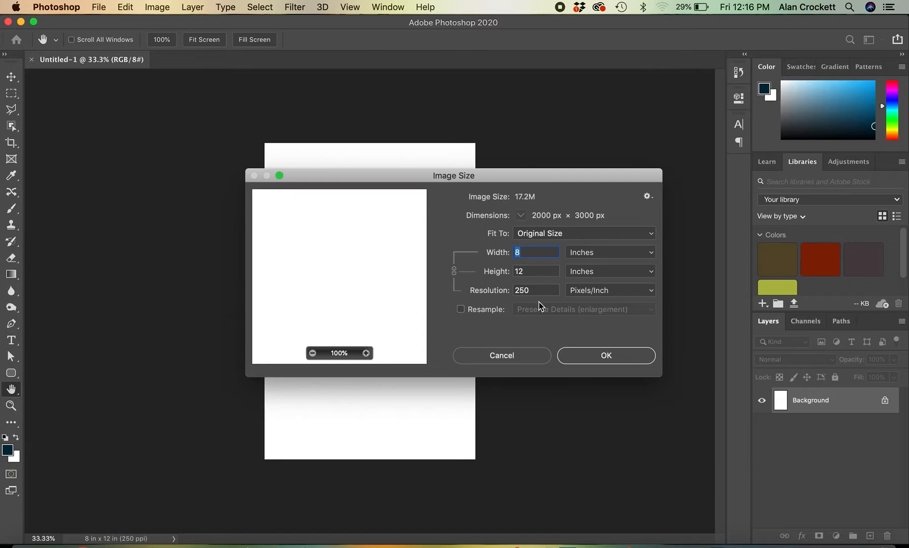
{"action": "left_click", "coordinate": [606, 355]}
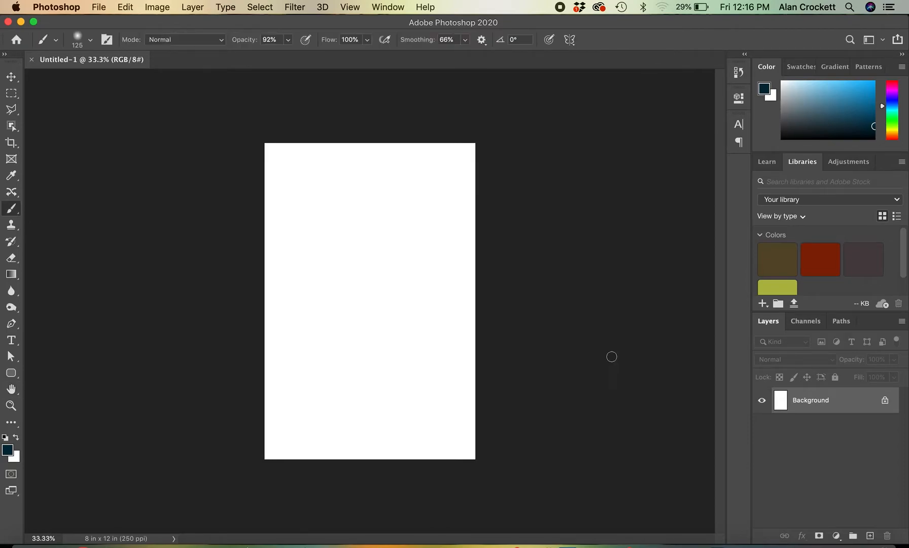
Open the recent file "Brooklyn bridge. New York 1869 ( 1595ft span).jpeg" and duplicate its Background layer
{"action": "left_click", "coordinate": [97, 6]}
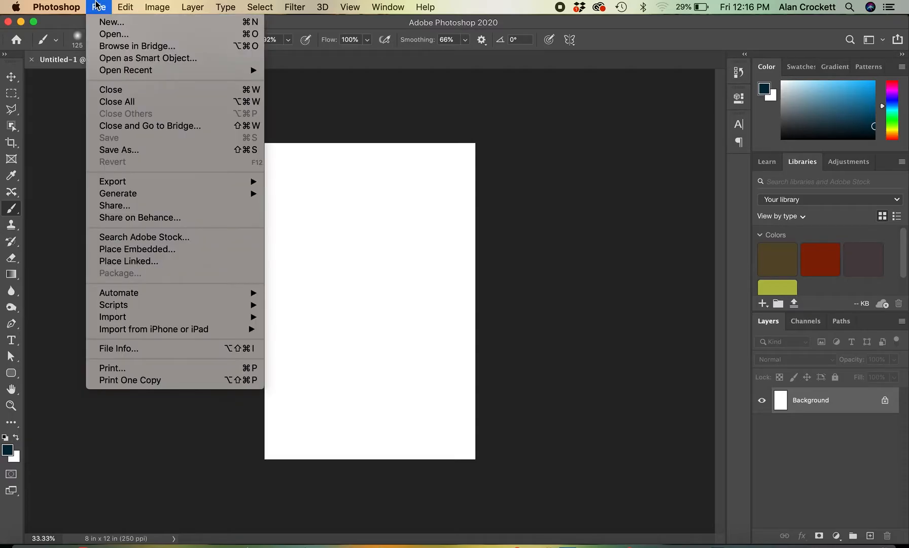
{"action": "mouse_move", "coordinate": [107, 70]}
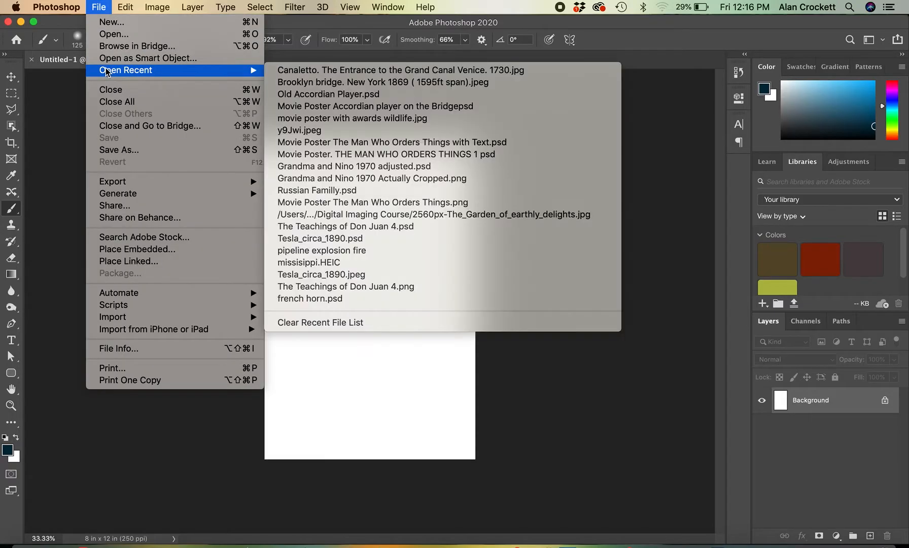
{"action": "left_click", "coordinate": [316, 83]}
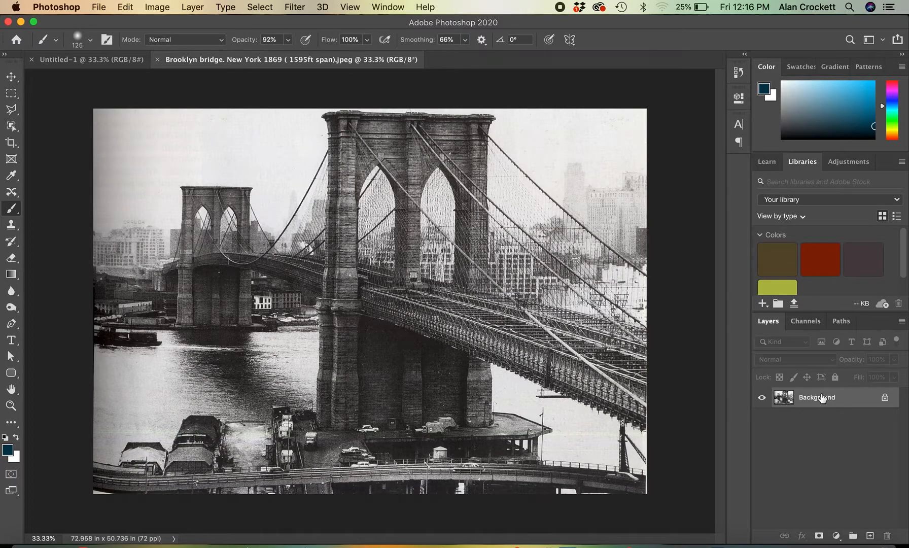
{"action": "left_click_drag", "start_coordinate": [822, 398], "coordinate": [869, 533]}
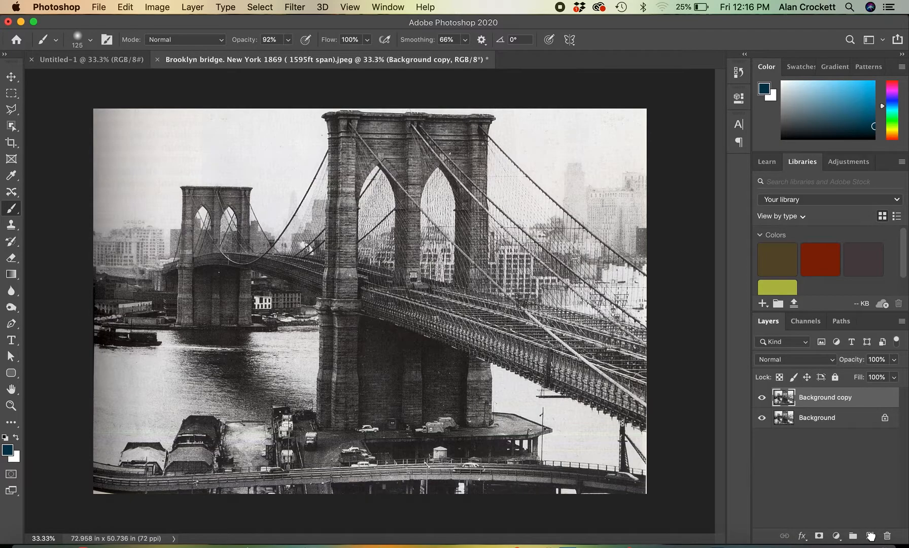
{"action": "right_click", "coordinate": [830, 398]}
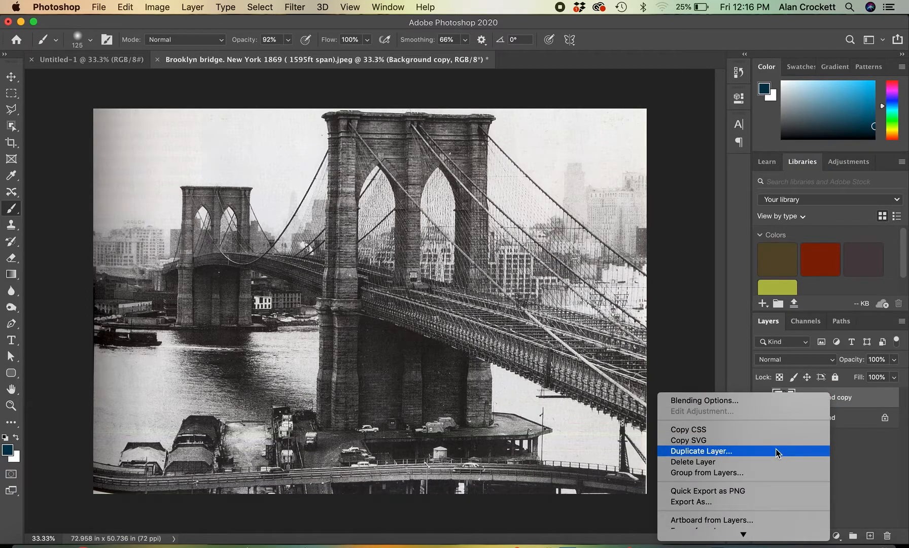
{"action": "left_click", "coordinate": [871, 448]}
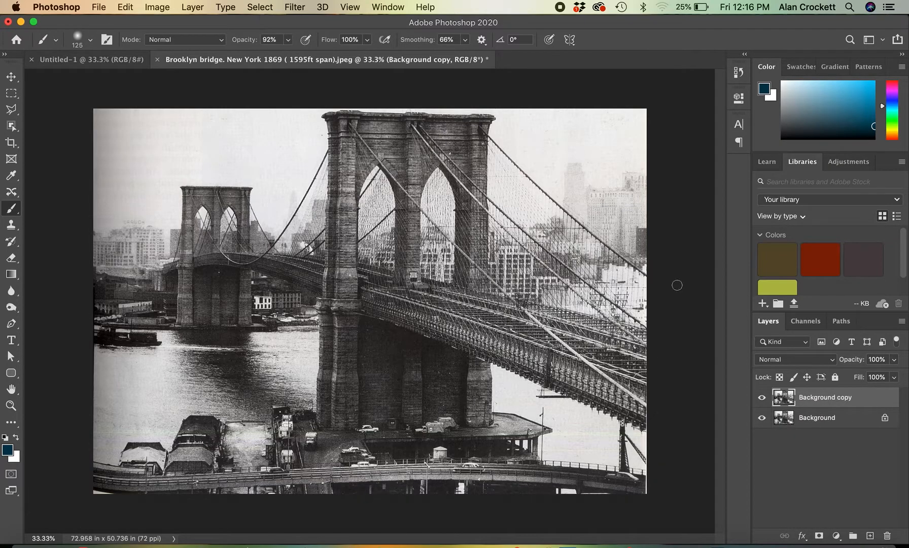
{"action": "right_click", "coordinate": [825, 399]}
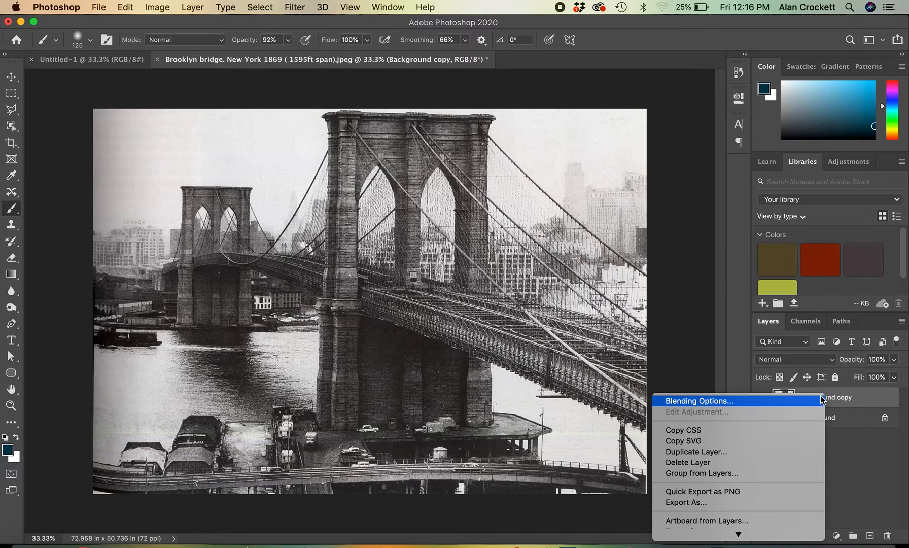
{"action": "left_click", "coordinate": [846, 402]}
Rename the duplicated background layer as Bridge
{"action": "double_click", "coordinate": [830, 397]}
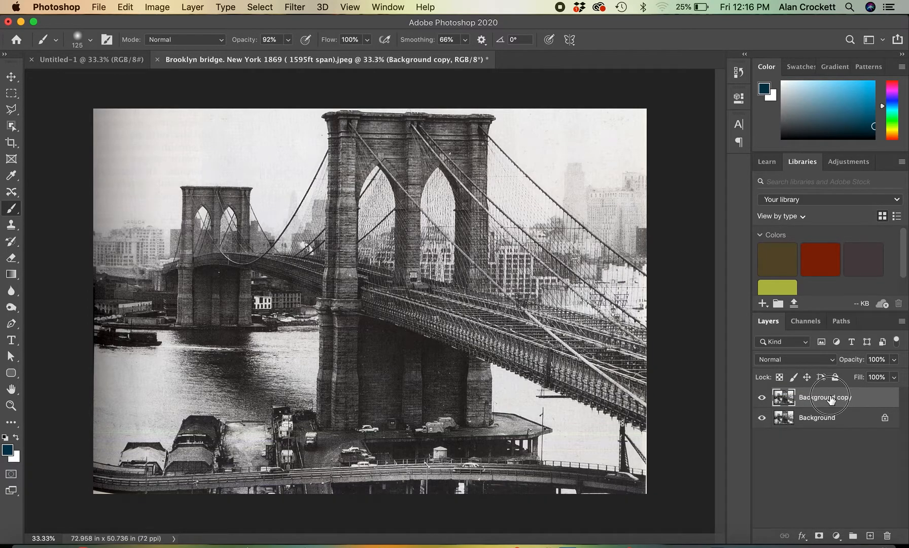
{"action": "type", "text": "Bridge"}
{"action": "key", "text": "Return"}
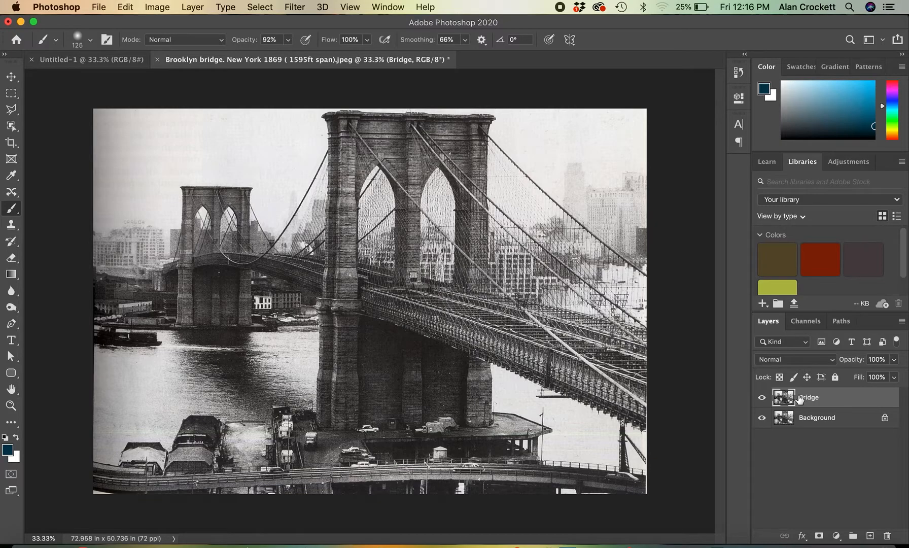
Copy the Bridge layer and switch to the blank Untitled-1 document
{"action": "left_click", "coordinate": [129, 6]}
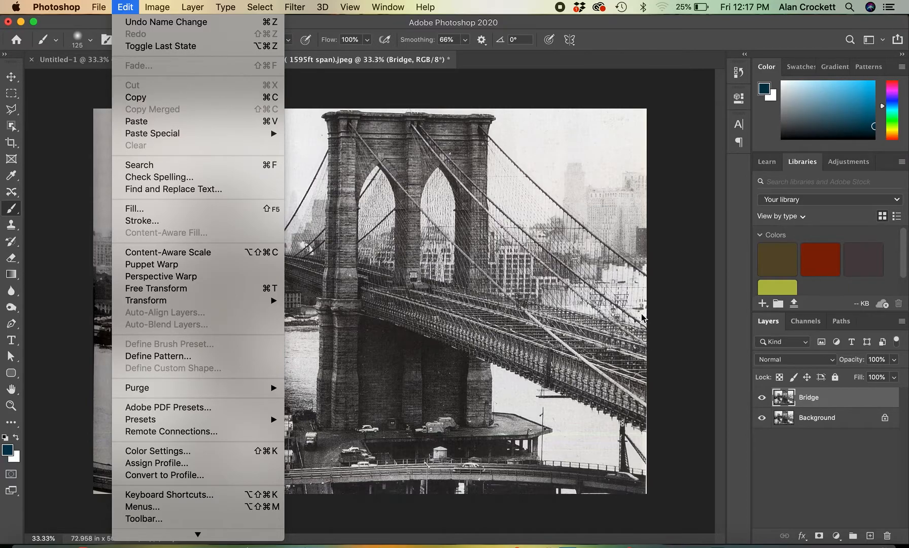
{"action": "left_click", "coordinate": [834, 471]}
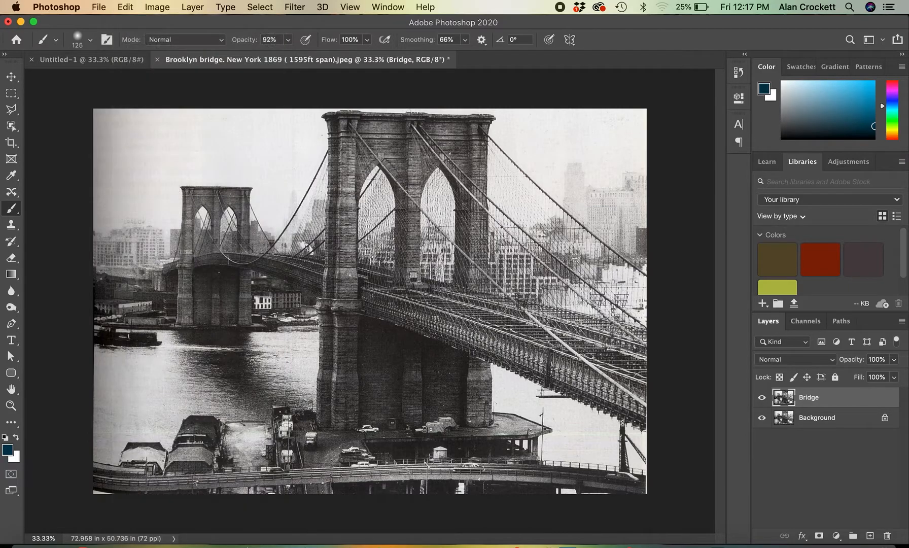
{"action": "left_click", "coordinate": [66, 59]}
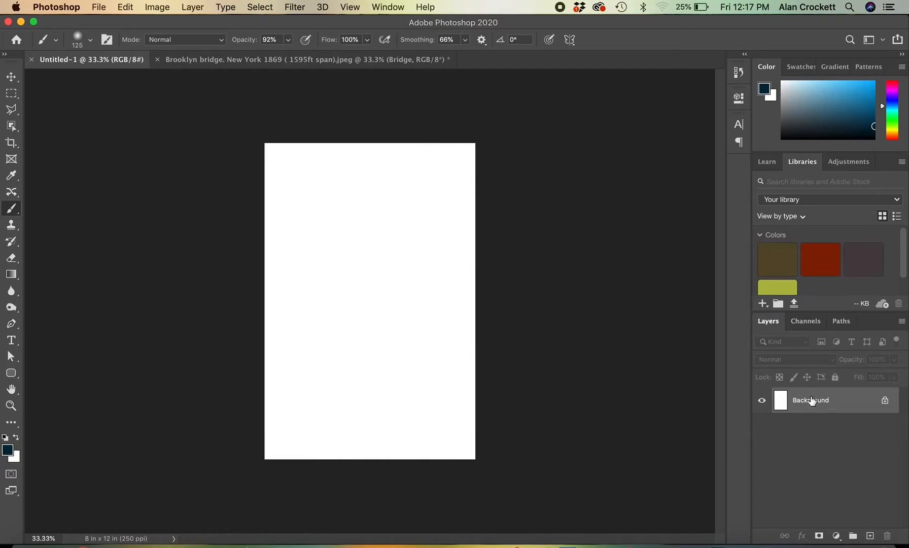
Convert the blank document's Background into a regular layer named "Movie poster"
{"action": "double_click", "coordinate": [811, 401]}
{"action": "type", "text": "Movie poster"}
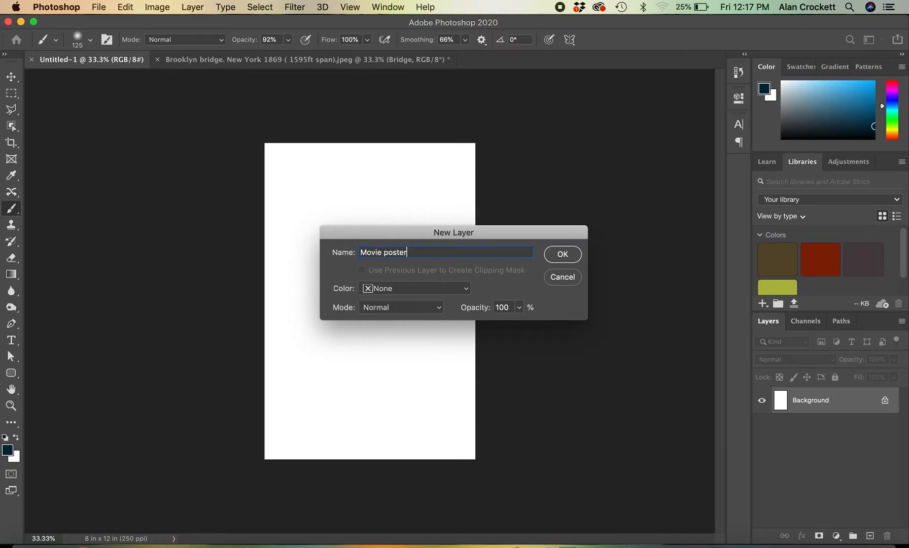
{"action": "left_click", "coordinate": [563, 254]}
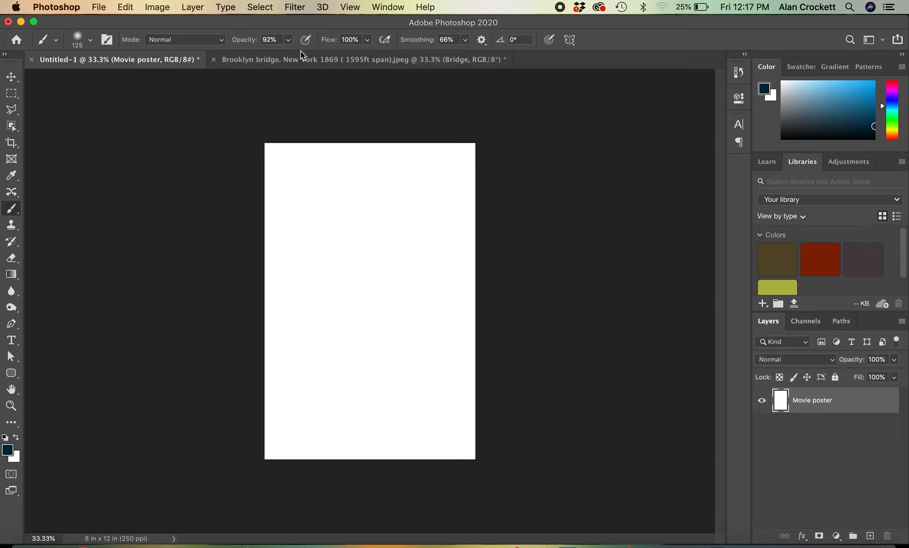
Choose the Move tool and paste the copied Bridge layer into the blank poster document
{"action": "left_click", "coordinate": [11, 76]}
{"action": "left_click", "coordinate": [345, 258]}
{"action": "key", "text": "super+v"}
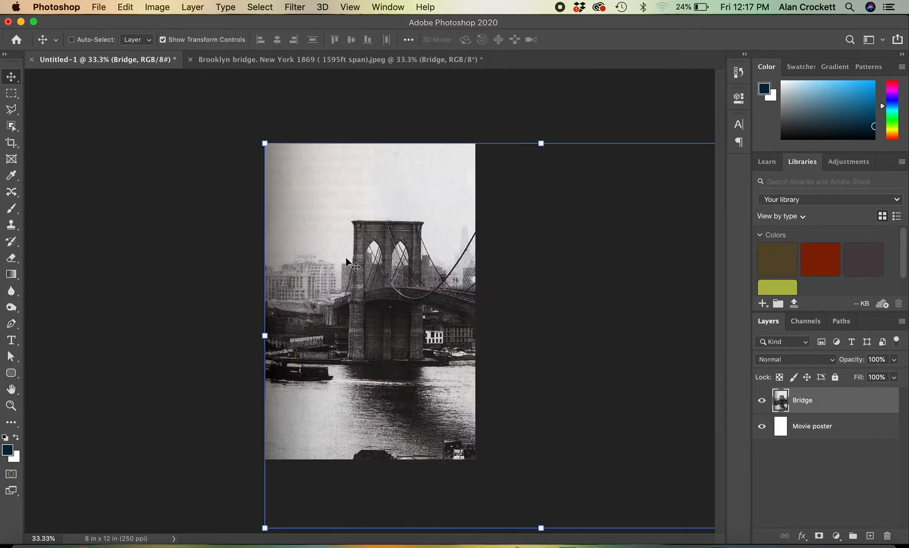
{"action": "left_click", "coordinate": [125, 6]}
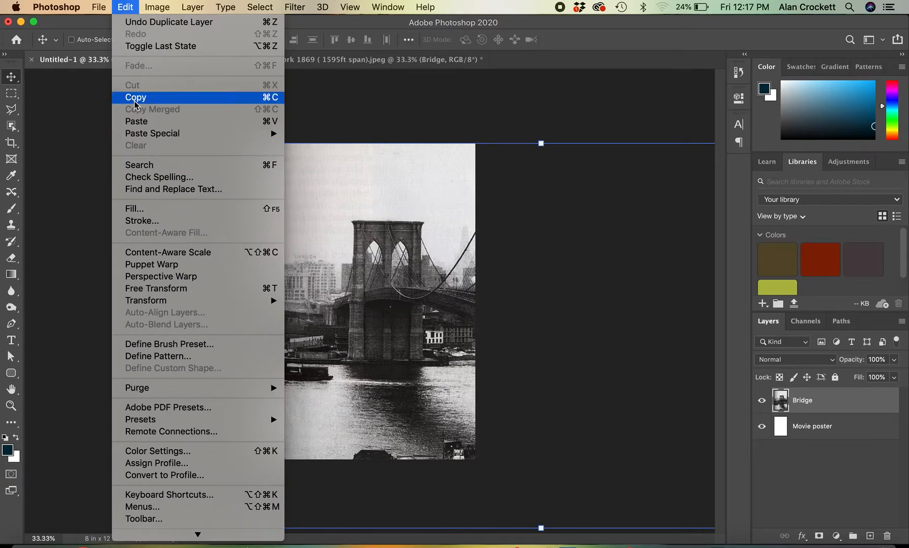
{"action": "left_click", "coordinate": [600, 396]}
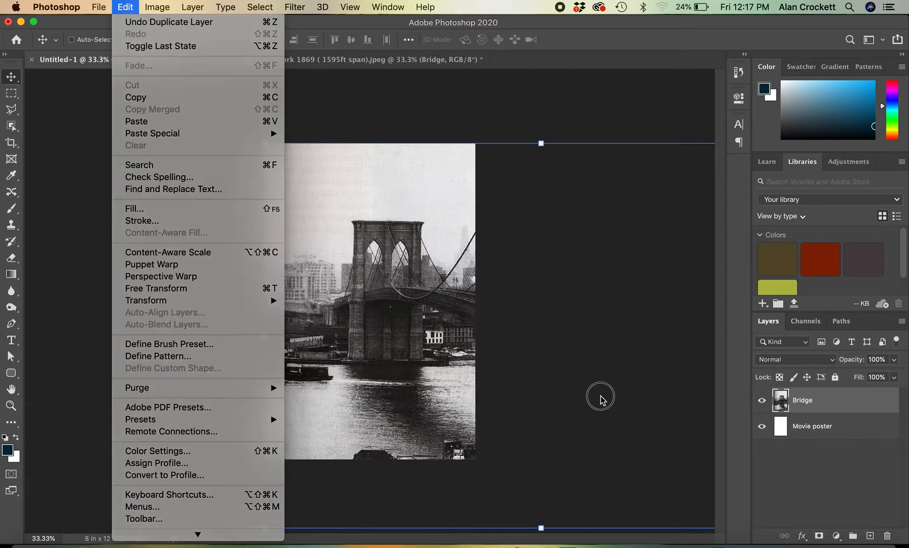
Scale the Bridge layer proportionally to about 58% and place it along the poster's lower edge, filling the full width
{"action": "left_click_drag", "start_coordinate": [264, 143], "coordinate": [445, 335]}
{"action": "left_click_drag", "start_coordinate": [605, 381], "coordinate": [351, 317]}
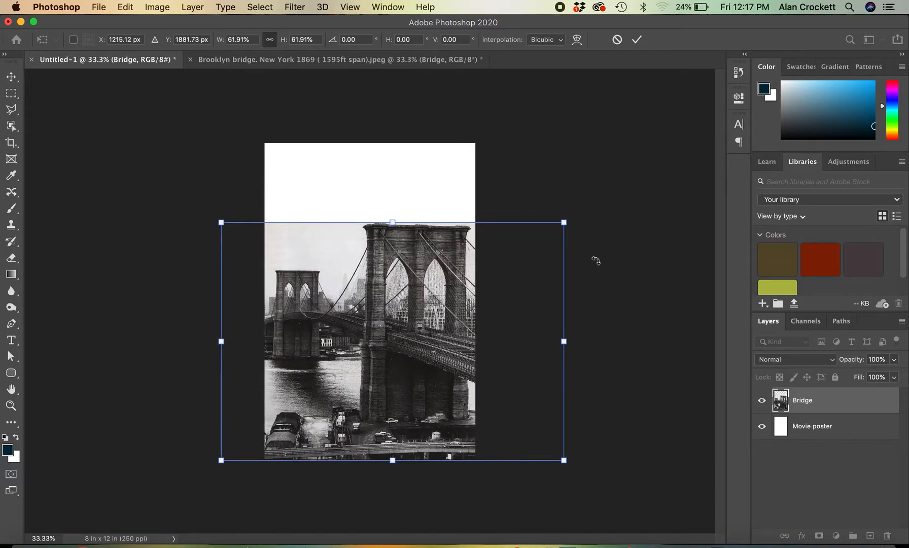
{"action": "left_click_drag", "start_coordinate": [563, 222], "coordinate": [553, 229]}
{"action": "mouse_move", "coordinate": [425, 287]}
{"action": "left_mouse_down"}
{"action": "mouse_move", "coordinate": [441, 282]}
{"action": "mouse_move", "coordinate": [425, 284]}
{"action": "left_mouse_up"}
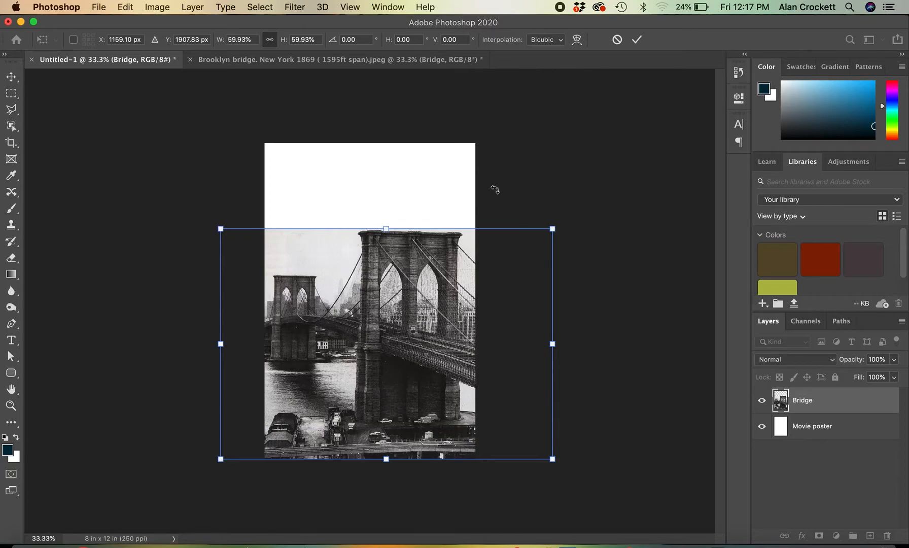
{"action": "left_click_drag", "start_coordinate": [552, 228], "coordinate": [543, 235]}
{"action": "left_click_drag", "start_coordinate": [446, 297], "coordinate": [448, 298]}
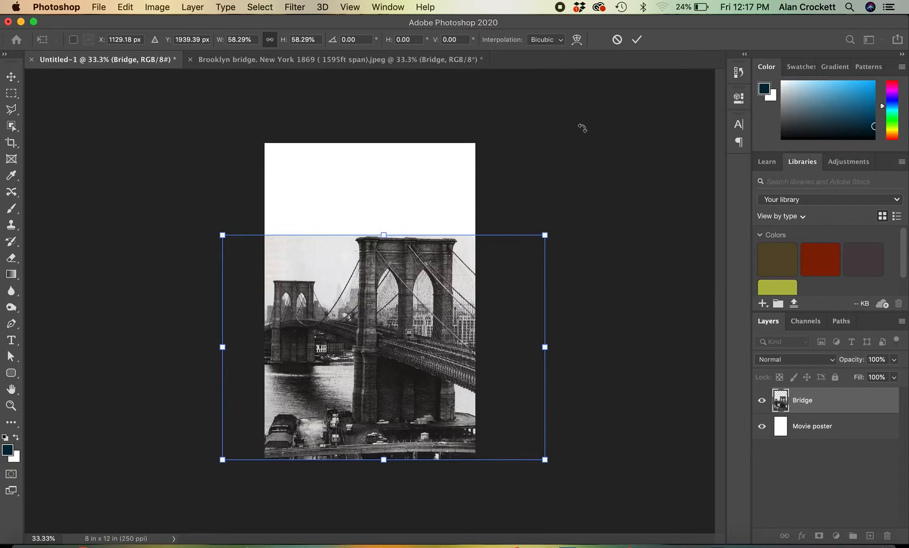
{"action": "left_click", "coordinate": [634, 43]}
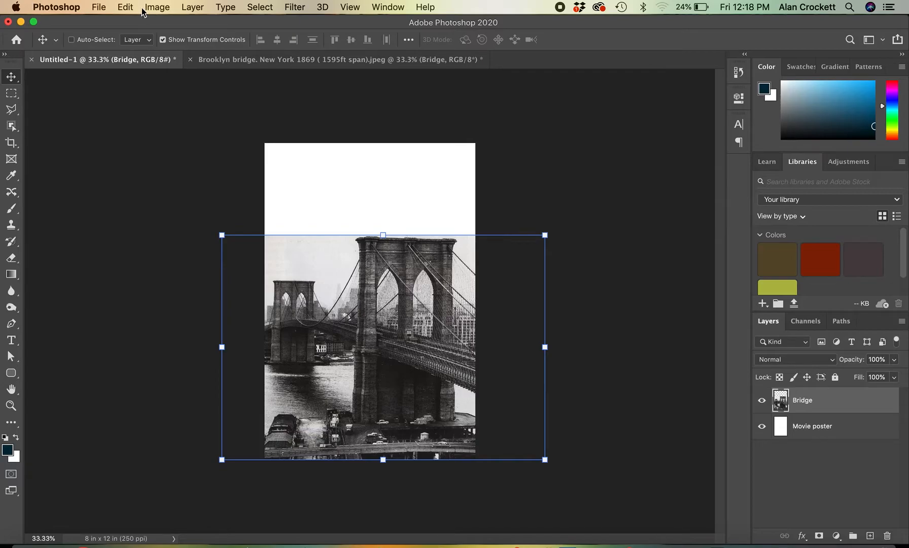
Open the recent file "Canaletto. The Entrance to the Grand Canal Venice. 1730.jpg"
{"action": "left_click", "coordinate": [99, 6]}
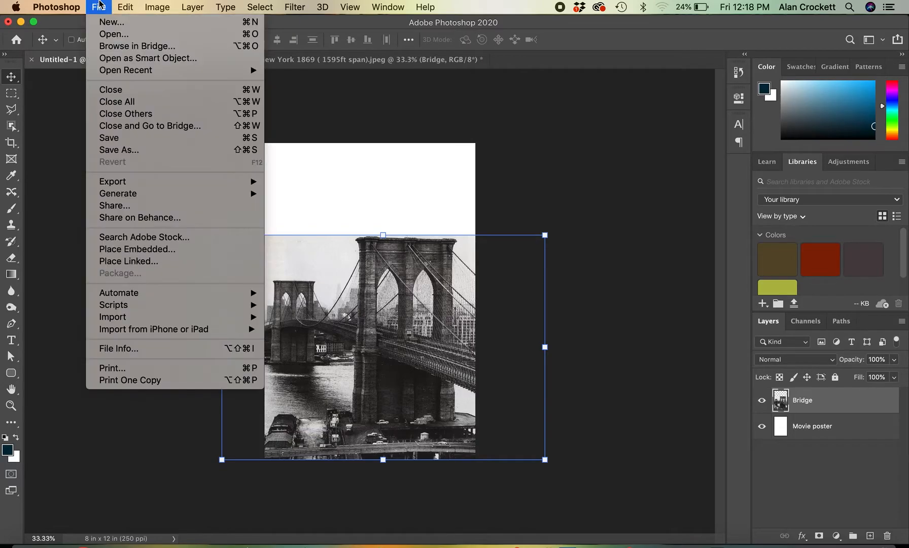
{"action": "mouse_move", "coordinate": [122, 70]}
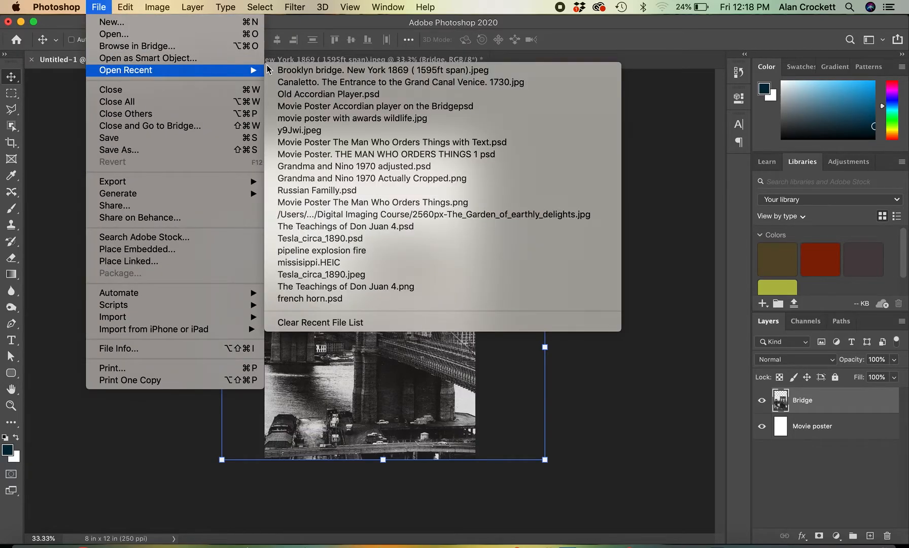
{"action": "left_click", "coordinate": [308, 83]}
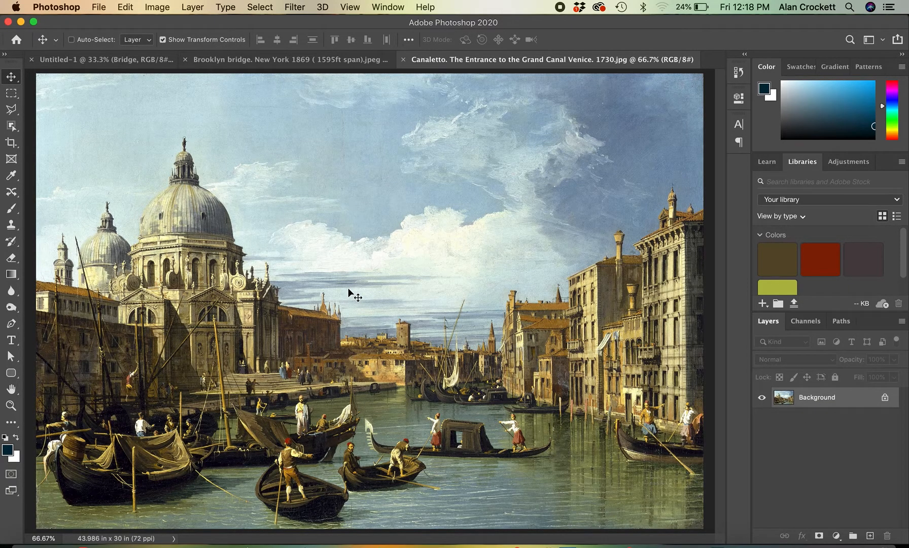
Duplicate the painting's Background layer within the same document under the name "Sky"
{"action": "right_click", "coordinate": [794, 397]}
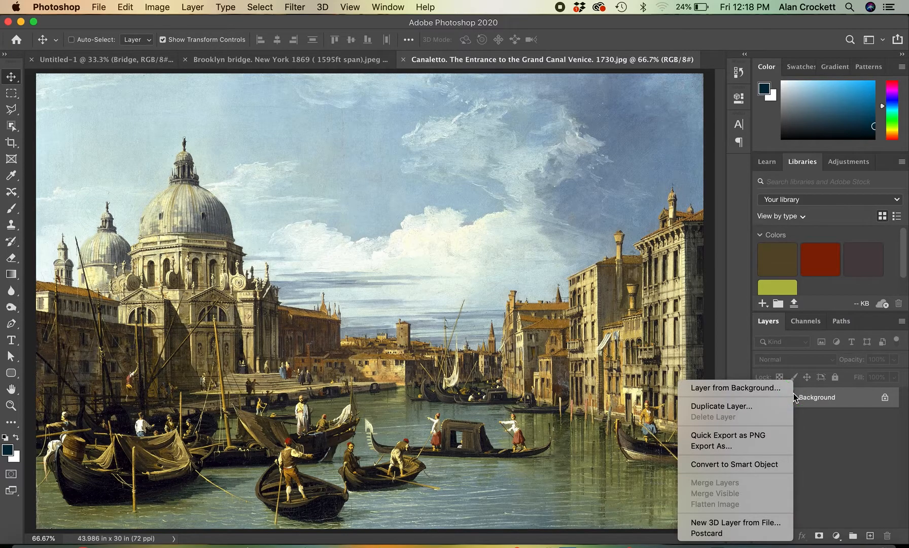
{"action": "left_click", "coordinate": [746, 407]}
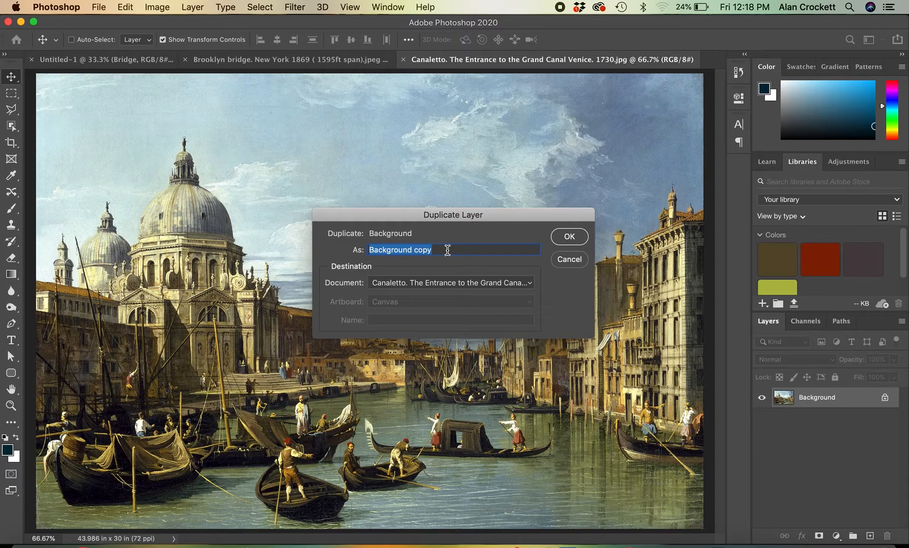
{"action": "type", "text": "Sky"}
{"action": "left_click", "coordinate": [556, 235]}
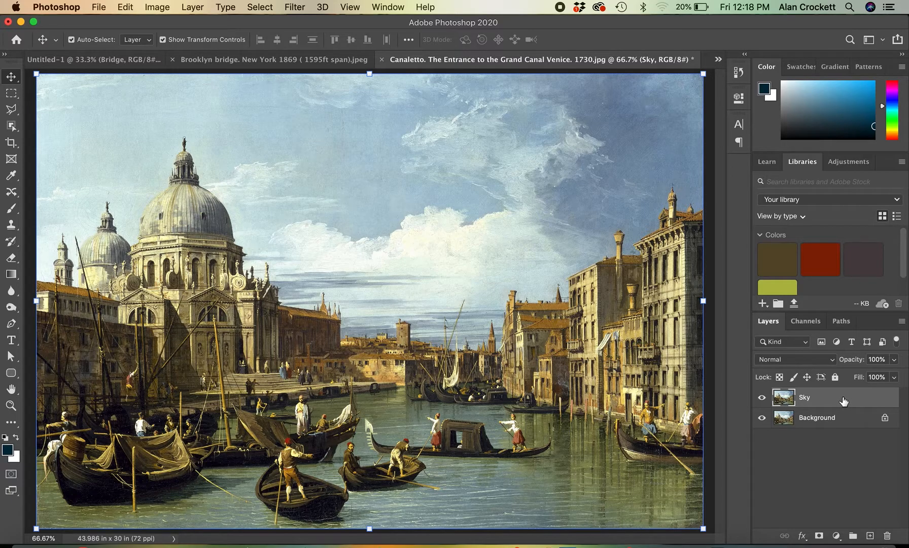
Copy the Sky layer into the Untitled-1 poster, enlarge it proportionally to about 129%, and shift its clouds over the canvas
{"action": "key", "text": "super"}
{"action": "left_click", "coordinate": [120, 62]}
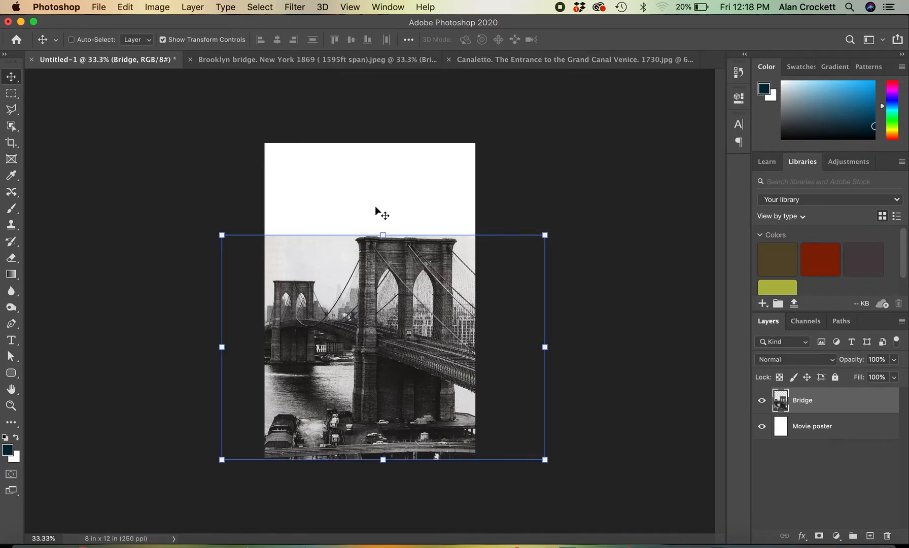
{"action": "left_click_drag", "start_coordinate": [375, 205], "coordinate": [375, 206]}
{"action": "left_click_drag", "start_coordinate": [425, 252], "coordinate": [350, 199]}
{"action": "left_click_drag", "start_coordinate": [522, 361], "coordinate": [606, 453]}
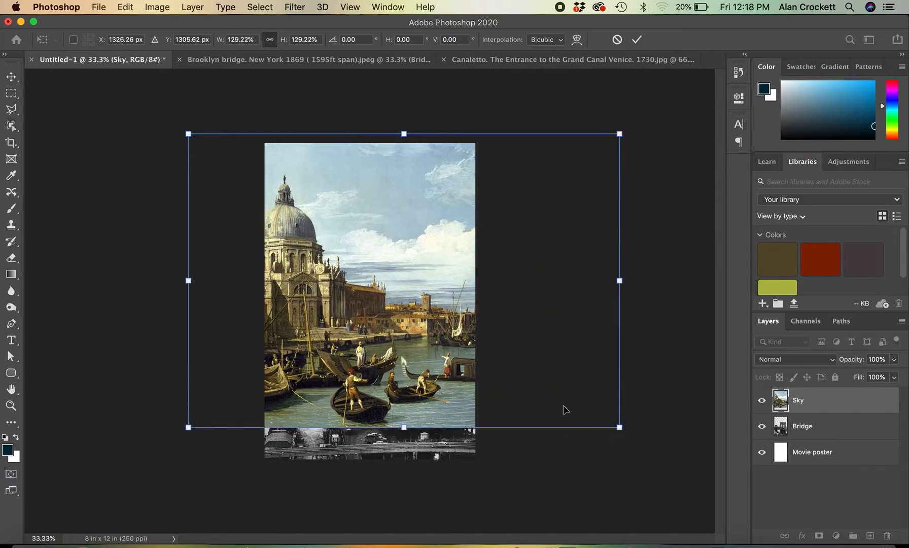
{"action": "left_click_drag", "start_coordinate": [445, 342], "coordinate": [354, 341]}
Lower the Sky layer's opacity to about 46% and scale it to about 142%, with the clouds behind the bridge tower and the poster's top covered
{"action": "left_click", "coordinate": [894, 364]}
{"action": "left_click", "coordinate": [863, 376]}
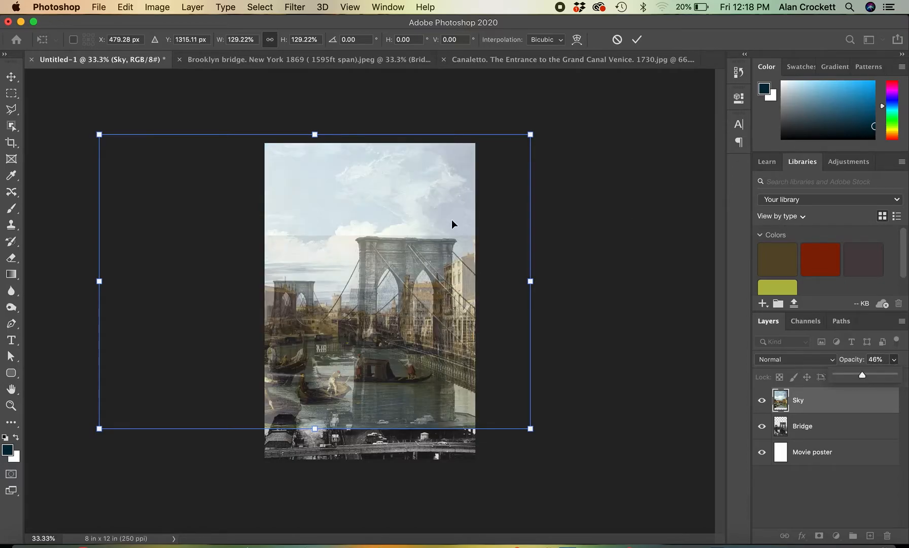
{"action": "left_click", "coordinate": [408, 294]}
{"action": "left_click_drag", "start_coordinate": [400, 302], "coordinate": [395, 269]}
{"action": "left_click_drag", "start_coordinate": [308, 130], "coordinate": [307, 99]}
{"action": "left_click_drag", "start_coordinate": [390, 253], "coordinate": [387, 277]}
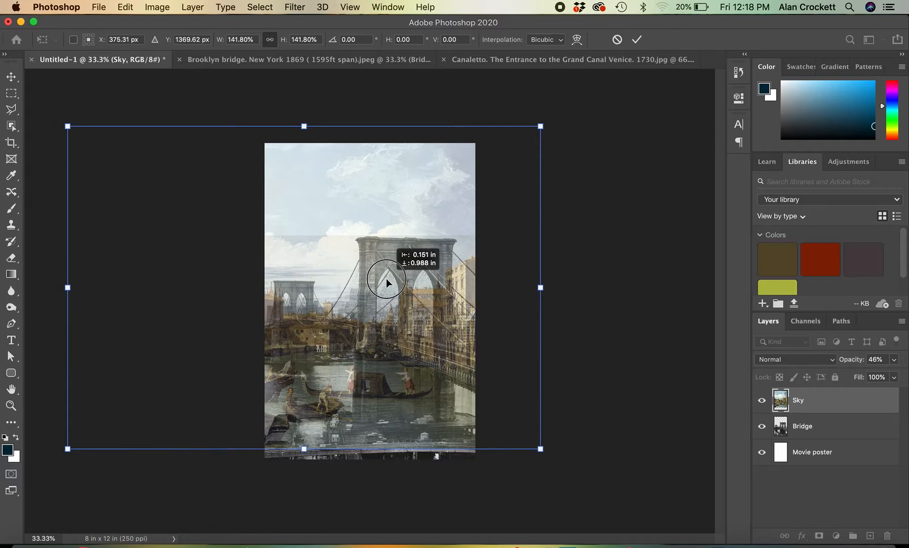
{"action": "left_click_drag", "start_coordinate": [386, 278], "coordinate": [392, 277]}
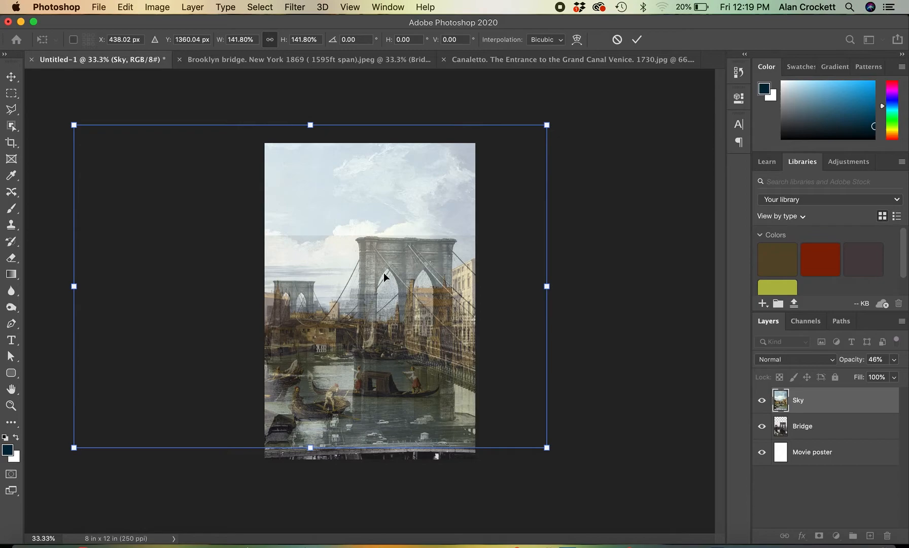
{"action": "left_click", "coordinate": [636, 39]}
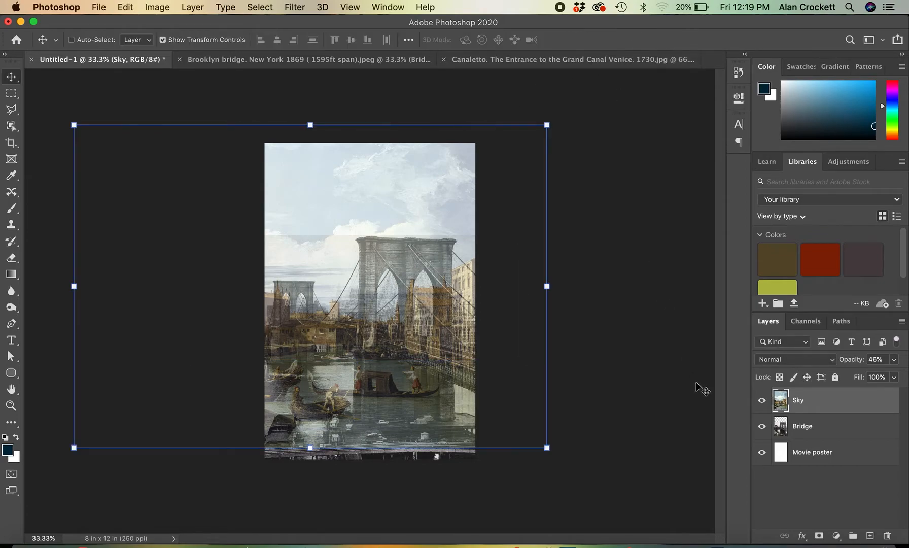
Set the Sky layer's opacity to about 64% and add a layer mask to it
{"action": "left_click", "coordinate": [894, 361]}
{"action": "left_click", "coordinate": [888, 375]}
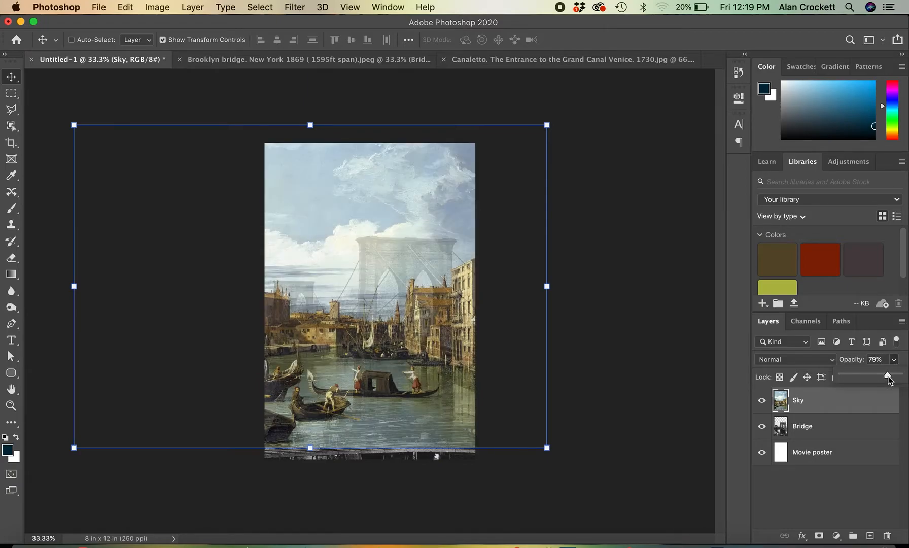
{"action": "left_click_drag", "start_coordinate": [888, 376], "coordinate": [880, 378]}
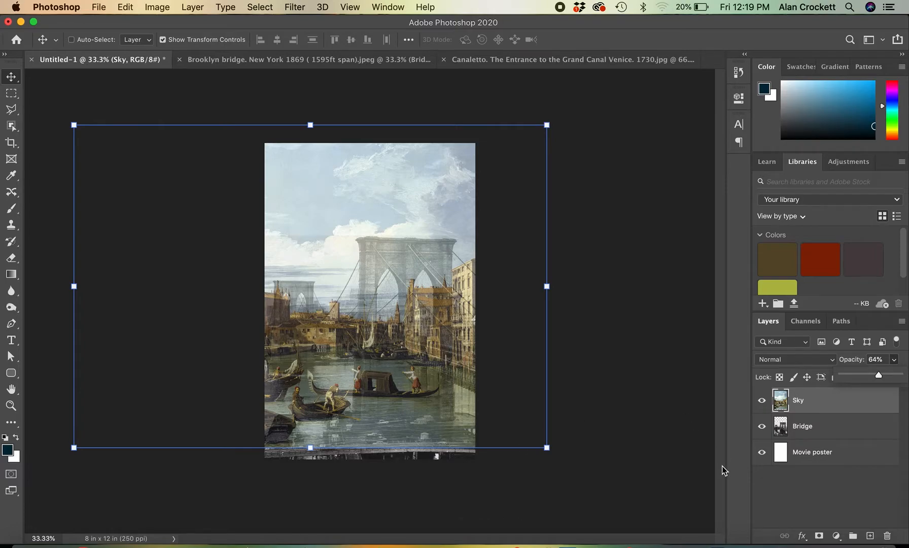
{"action": "left_click", "coordinate": [818, 537]}
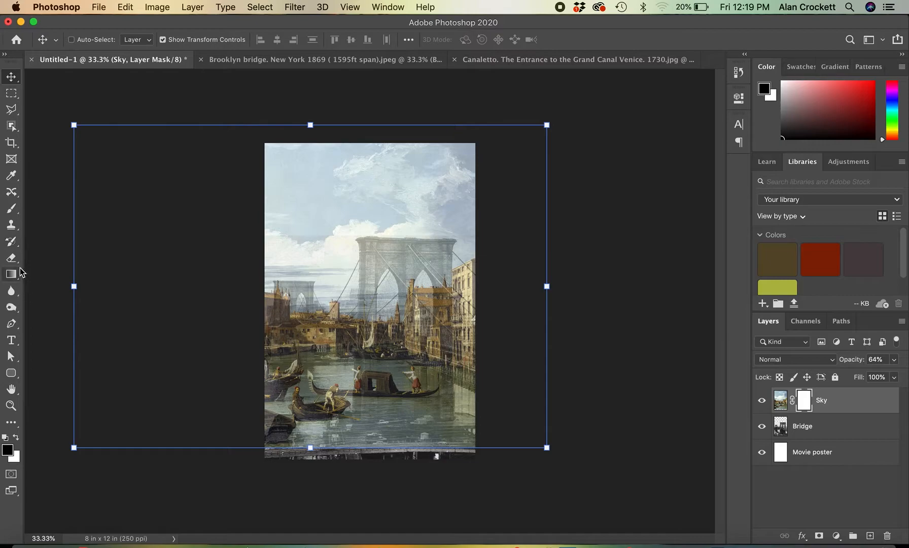
With the Brush tool and black as foreground color, paint on the Sky mask over the water and boats
{"action": "left_click", "coordinate": [15, 210]}
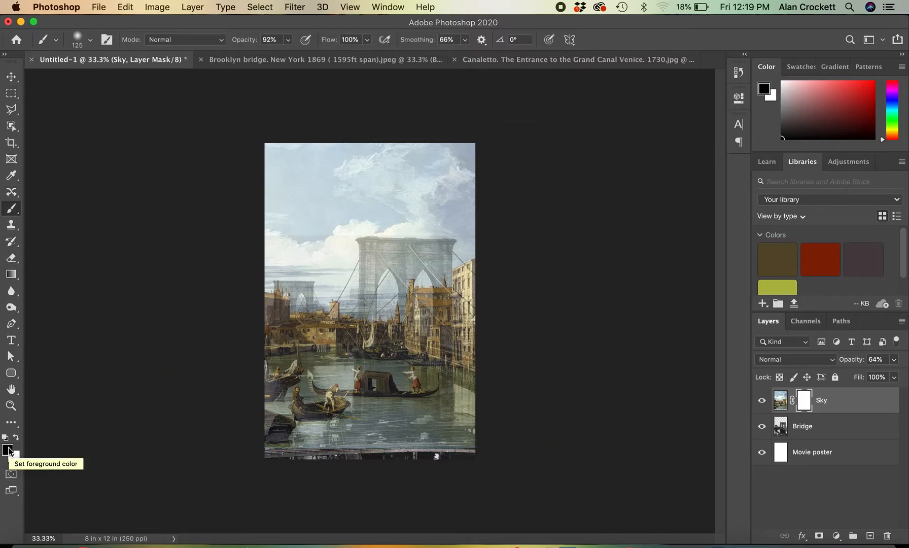
{"action": "left_click", "coordinate": [16, 438]}
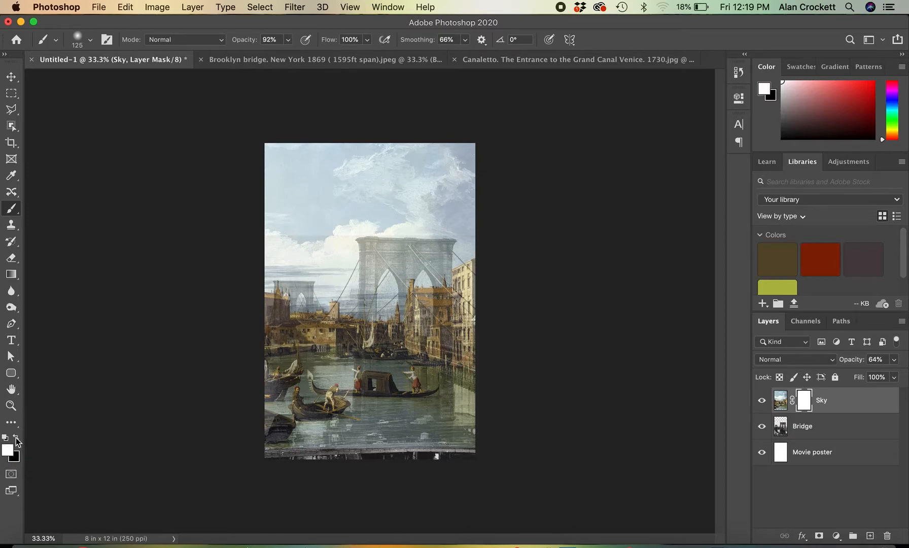
{"action": "left_click", "coordinate": [16, 437]}
{"action": "mouse_move", "coordinate": [360, 342]}
{"action": "left_mouse_down"}
{"action": "mouse_move", "coordinate": [312, 344]}
{"action": "mouse_move", "coordinate": [313, 410]}
{"action": "mouse_move", "coordinate": [335, 357]}
{"action": "mouse_move", "coordinate": [347, 406]}
{"action": "mouse_move", "coordinate": [324, 372]}
{"action": "mouse_move", "coordinate": [287, 414]}
{"action": "mouse_move", "coordinate": [352, 327]}
{"action": "mouse_move", "coordinate": [394, 369]}
{"action": "mouse_move", "coordinate": [355, 338]}
{"action": "mouse_move", "coordinate": [396, 322]}
{"action": "mouse_move", "coordinate": [388, 355]}
{"action": "left_mouse_up"}
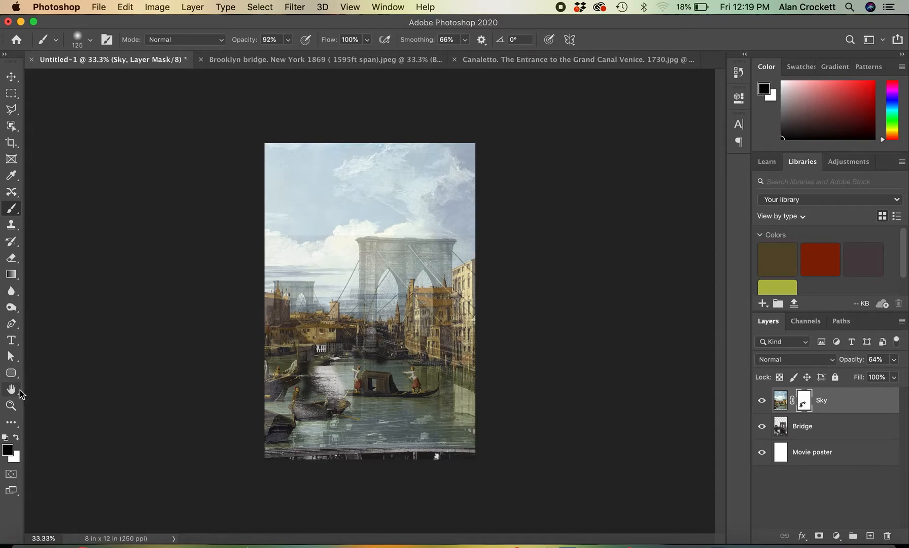
Switch the foreground color to white and paint part of the hidden water area back in on the Sky mask
{"action": "left_click", "coordinate": [17, 438]}
{"action": "mouse_move", "coordinate": [407, 335]}
{"action": "left_mouse_down"}
{"action": "mouse_move", "coordinate": [369, 353]}
{"action": "mouse_move", "coordinate": [296, 353]}
{"action": "mouse_move", "coordinate": [330, 361]}
{"action": "left_mouse_up"}
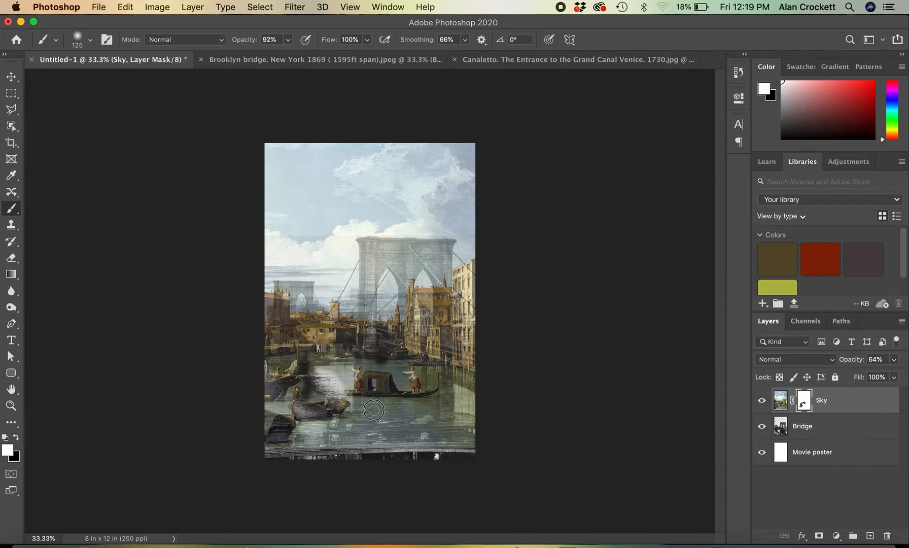
{"action": "left_click_drag", "start_coordinate": [373, 328], "coordinate": [376, 355]}
Enlarge the brush to 800 px and raise its opacity to 100%
{"action": "key", "text": "bracketright"}
{"action": "key", "text": "bracketright"}
{"action": "key", "text": "bracketright"}
{"action": "key", "text": "bracketright"}
{"action": "key", "text": "bracketright"}
{"action": "key", "text": "bracketright"}
{"action": "left_click", "coordinate": [289, 39]}
{"action": "left_click_drag", "start_coordinate": [287, 54], "coordinate": [294, 55]}
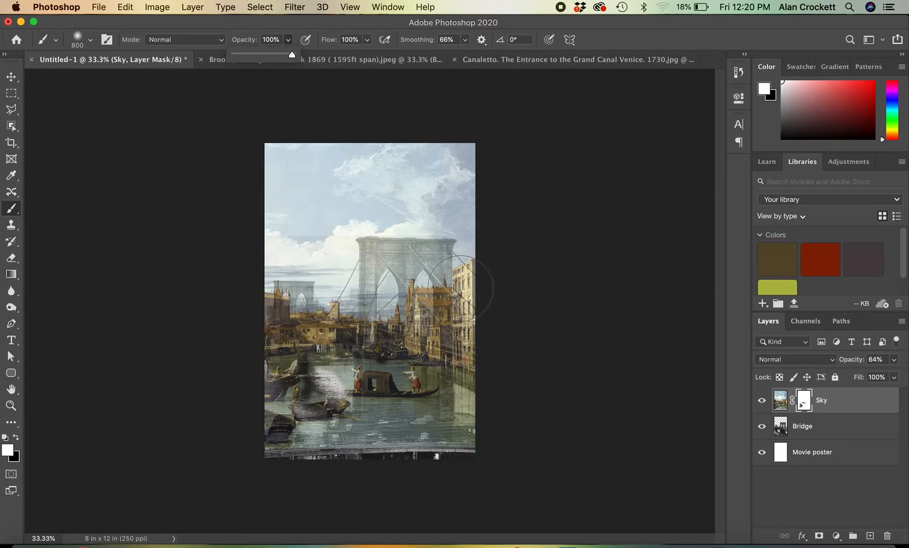
{"action": "left_click", "coordinate": [460, 284]}
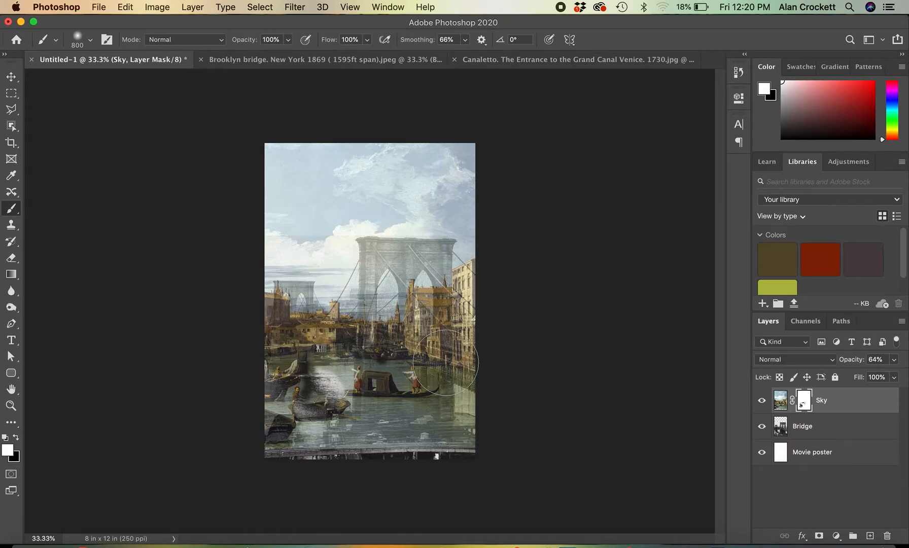
Paint black on the Sky mask over the bridge, buildings and water, hiding the painting everywhere except the sky
{"action": "left_click", "coordinate": [16, 437]}
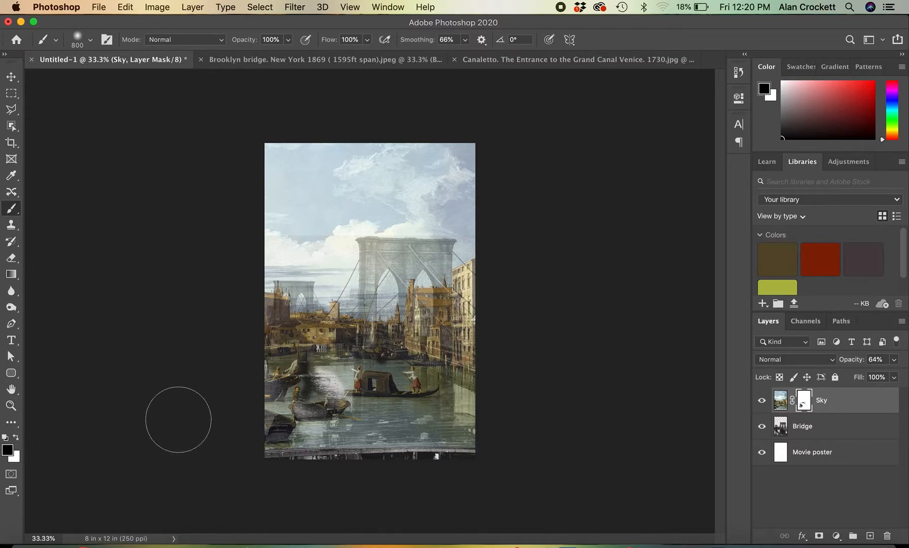
{"action": "mouse_move", "coordinate": [451, 276]}
{"action": "left_mouse_down"}
{"action": "mouse_move", "coordinate": [459, 291]}
{"action": "mouse_move", "coordinate": [304, 332]}
{"action": "mouse_move", "coordinate": [374, 394]}
{"action": "mouse_move", "coordinate": [469, 325]}
{"action": "mouse_move", "coordinate": [406, 450]}
{"action": "mouse_move", "coordinate": [307, 424]}
{"action": "mouse_move", "coordinate": [277, 431]}
{"action": "mouse_move", "coordinate": [266, 335]}
{"action": "mouse_move", "coordinate": [280, 323]}
{"action": "mouse_move", "coordinate": [259, 314]}
{"action": "mouse_move", "coordinate": [345, 383]}
{"action": "mouse_move", "coordinate": [264, 314]}
{"action": "mouse_move", "coordinate": [227, 324]}
{"action": "mouse_move", "coordinate": [334, 339]}
{"action": "mouse_move", "coordinate": [440, 432]}
{"action": "mouse_move", "coordinate": [482, 274]}
{"action": "mouse_move", "coordinate": [489, 284]}
{"action": "mouse_move", "coordinate": [476, 321]}
{"action": "mouse_move", "coordinate": [331, 367]}
{"action": "mouse_move", "coordinate": [365, 400]}
{"action": "mouse_move", "coordinate": [325, 396]}
{"action": "mouse_move", "coordinate": [443, 415]}
{"action": "mouse_move", "coordinate": [373, 294]}
{"action": "left_mouse_up"}
{"action": "mouse_move", "coordinate": [410, 261]}
{"action": "left_mouse_down"}
{"action": "mouse_move", "coordinate": [368, 259]}
{"action": "mouse_move", "coordinate": [365, 236]}
{"action": "mouse_move", "coordinate": [379, 227]}
{"action": "mouse_move", "coordinate": [475, 332]}
{"action": "left_mouse_up"}
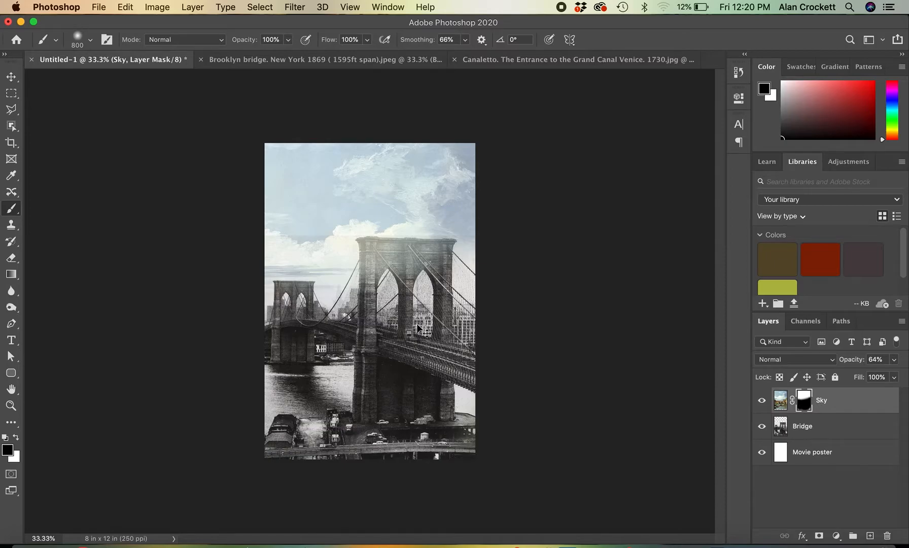
Add a layer mask to the Bridge layer
{"action": "scroll", "coordinate": [417, 324], "scroll_direction": "up", "scroll_amount": 3}
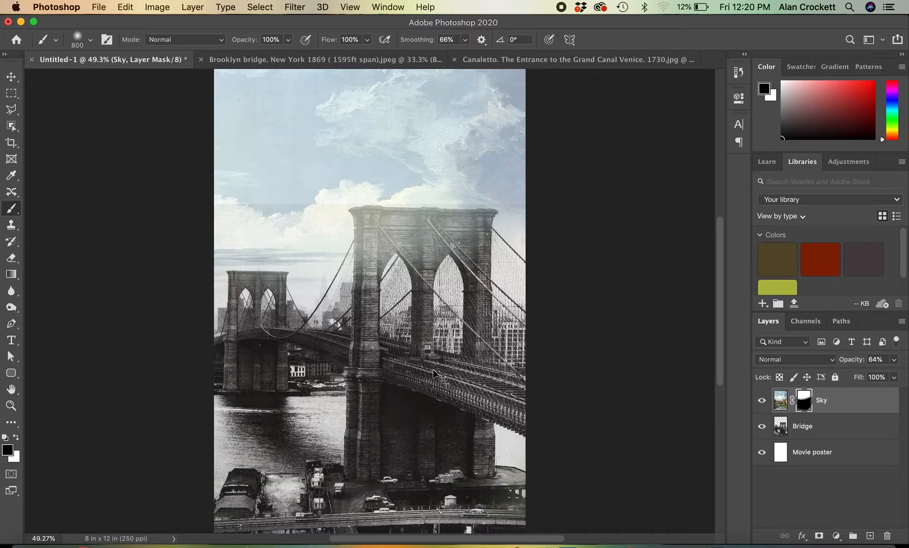
{"action": "key", "text": "super+equal"}
{"action": "key", "text": "super+equal"}
{"action": "key", "text": "super+equal"}
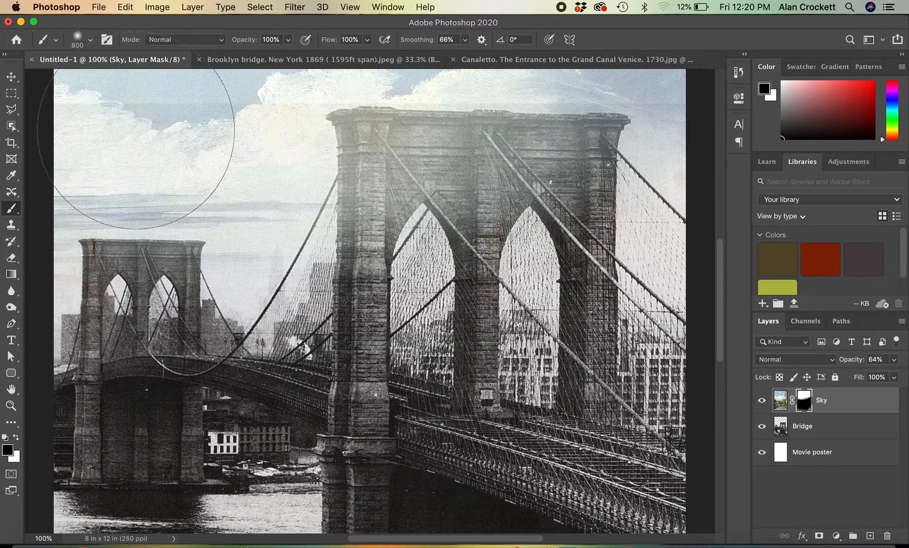
{"action": "left_click", "coordinate": [808, 430]}
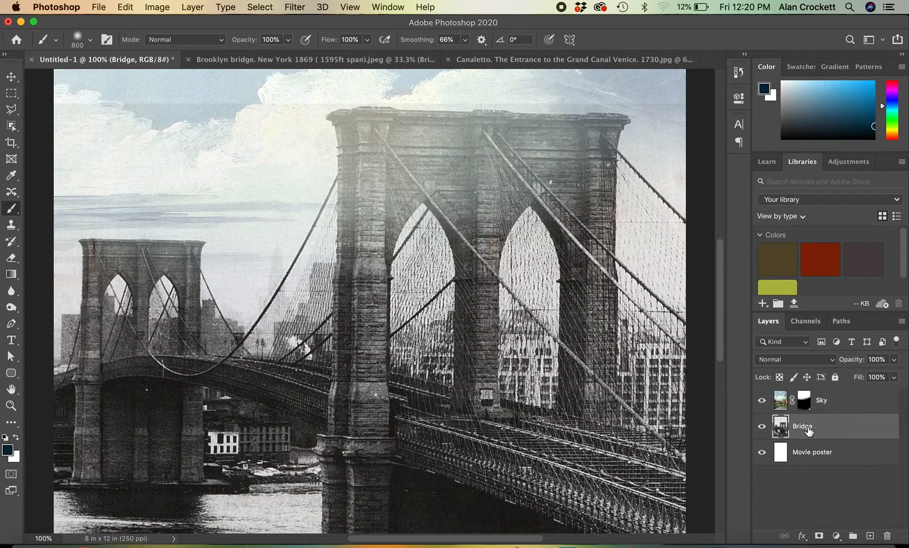
{"action": "left_click", "coordinate": [819, 536]}
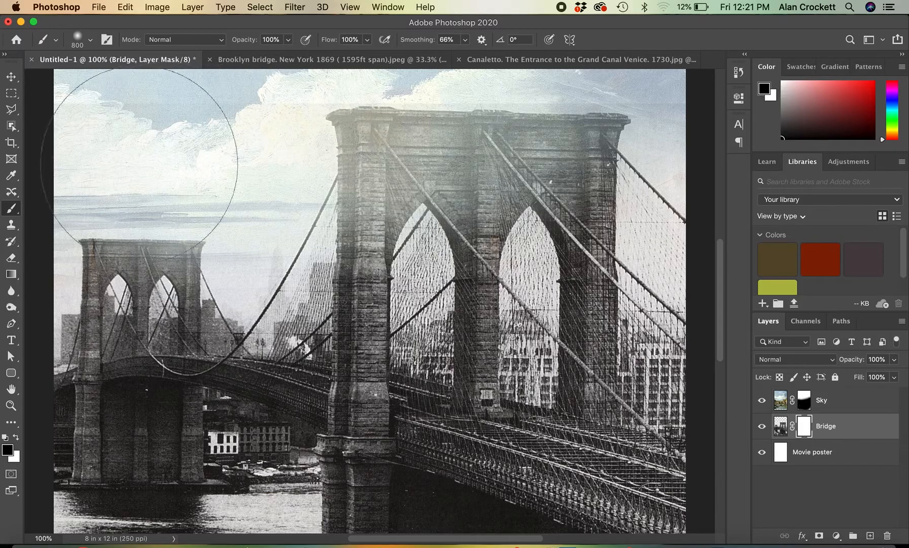
Paint black on the Bridge mask with the 800 px brush over the sky around the near tower's top
{"action": "mouse_move", "coordinate": [138, 166]}
{"action": "left_mouse_down"}
{"action": "mouse_move", "coordinate": [121, 165]}
{"action": "mouse_move", "coordinate": [203, 132]}
{"action": "mouse_move", "coordinate": [193, 121]}
{"action": "mouse_move", "coordinate": [223, 142]}
{"action": "mouse_move", "coordinate": [434, 112]}
{"action": "left_mouse_up"}
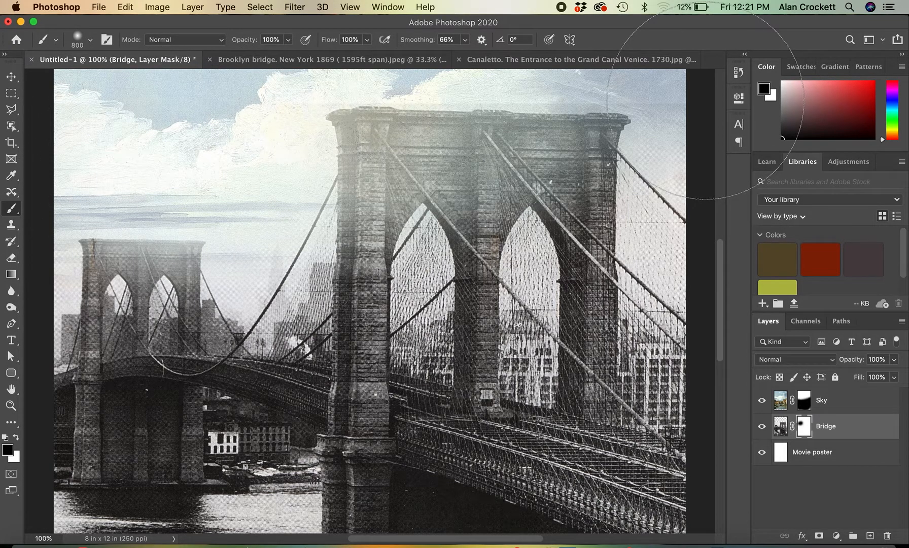
{"action": "scroll", "coordinate": [697, 94], "scroll_direction": "right", "scroll_amount": 10}
{"action": "left_click_drag", "start_coordinate": [487, 127], "coordinate": [547, 96]}
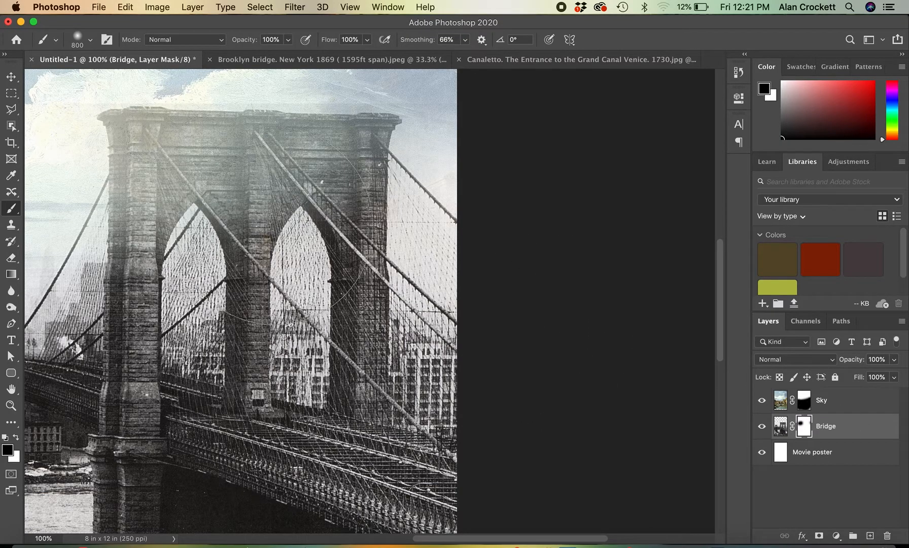
Reduce the brush to 90 px and paint black on the Bridge mask along the sky just above the near tower's top edge
{"action": "key", "text": "bracketleft"}
{"action": "key", "text": "bracketleft"}
{"action": "key", "text": "bracketleft"}
{"action": "key", "text": "bracketleft"}
{"action": "key", "text": "bracketleft"}
{"action": "key", "text": "bracketleft"}
{"action": "scroll", "coordinate": [274, 225], "scroll_direction": "up", "scroll_amount": 5}
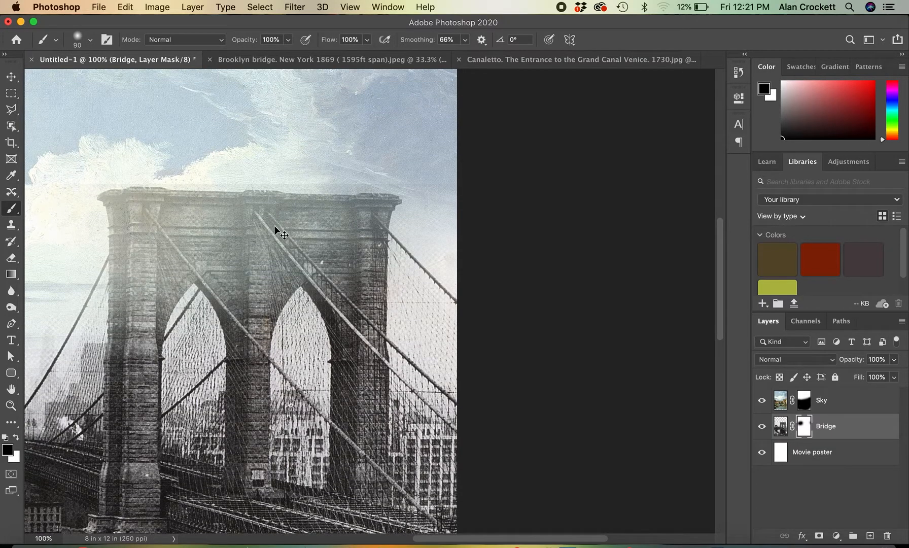
{"action": "key", "text": "super+equal"}
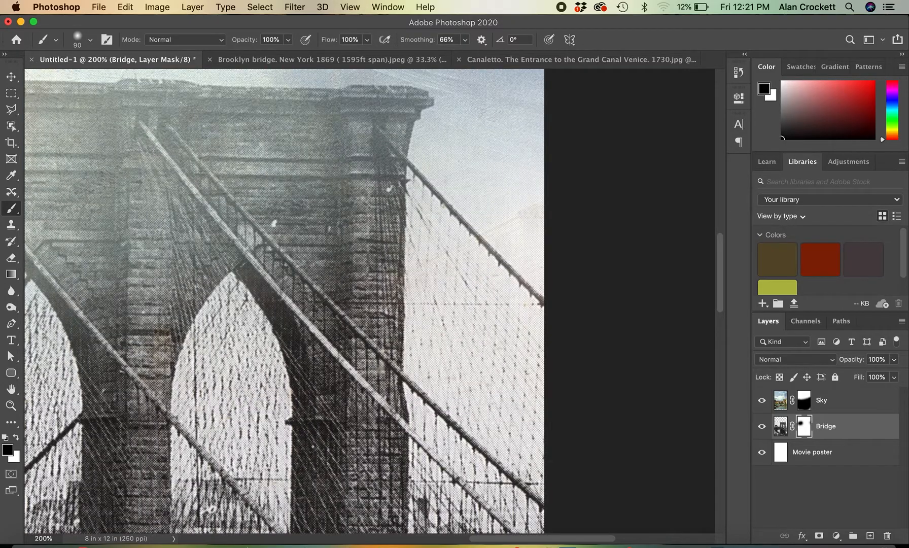
{"action": "scroll", "coordinate": [532, 268], "scroll_direction": "up", "scroll_amount": 9}
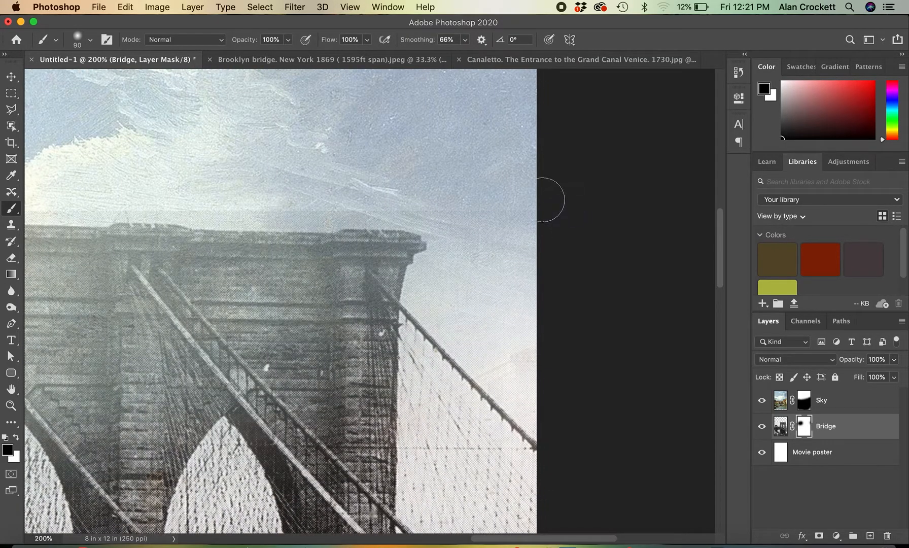
{"action": "mouse_move", "coordinate": [514, 212]}
{"action": "left_mouse_down"}
{"action": "mouse_move", "coordinate": [404, 201]}
{"action": "mouse_move", "coordinate": [499, 198]}
{"action": "mouse_move", "coordinate": [530, 263]}
{"action": "mouse_move", "coordinate": [517, 374]}
{"action": "mouse_move", "coordinate": [489, 229]}
{"action": "mouse_move", "coordinate": [430, 180]}
{"action": "mouse_move", "coordinate": [337, 197]}
{"action": "mouse_move", "coordinate": [221, 197]}
{"action": "mouse_move", "coordinate": [385, 202]}
{"action": "mouse_move", "coordinate": [223, 189]}
{"action": "mouse_move", "coordinate": [195, 197]}
{"action": "mouse_move", "coordinate": [264, 195]}
{"action": "mouse_move", "coordinate": [159, 194]}
{"action": "mouse_move", "coordinate": [146, 168]}
{"action": "left_mouse_up"}
{"action": "scroll", "coordinate": [146, 168], "scroll_direction": "left", "scroll_amount": 5}
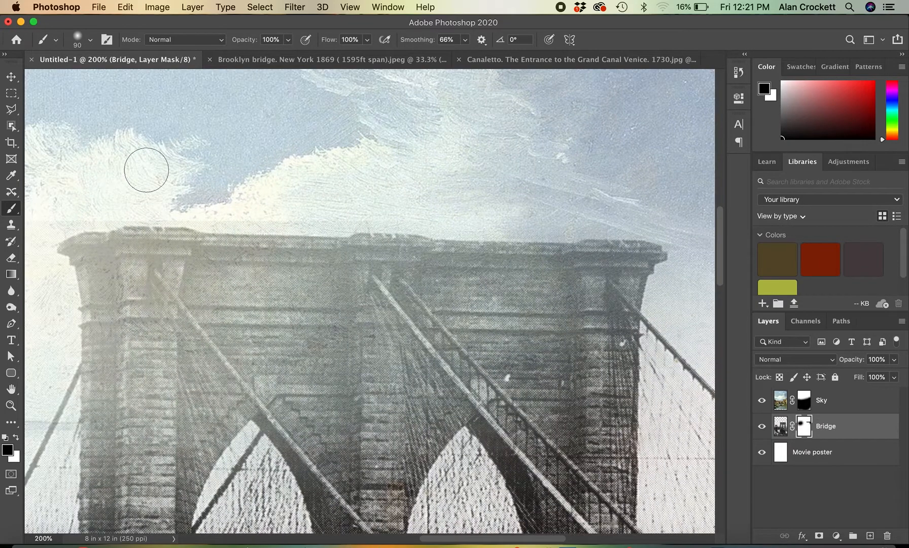
{"action": "mouse_move", "coordinate": [369, 203]}
{"action": "left_mouse_down"}
{"action": "mouse_move", "coordinate": [238, 201]}
{"action": "mouse_move", "coordinate": [273, 202]}
{"action": "mouse_move", "coordinate": [240, 210]}
{"action": "mouse_move", "coordinate": [171, 194]}
{"action": "mouse_move", "coordinate": [100, 196]}
{"action": "mouse_move", "coordinate": [43, 220]}
{"action": "mouse_move", "coordinate": [90, 202]}
{"action": "mouse_move", "coordinate": [222, 199]}
{"action": "mouse_move", "coordinate": [273, 182]}
{"action": "left_mouse_up"}
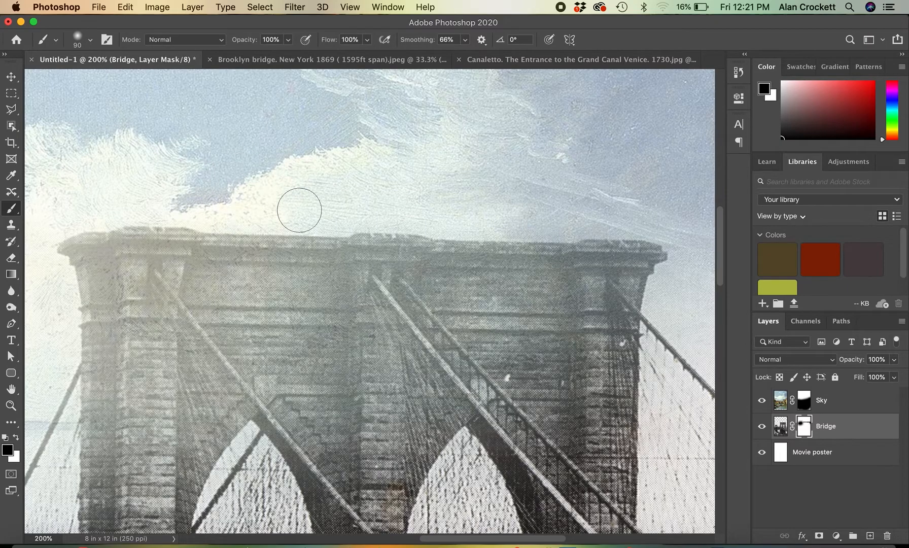
Make the Sky layer's mask the active painting target, with the far tower in view
{"action": "scroll", "coordinate": [349, 217], "scroll_direction": "left", "scroll_amount": 5}
{"action": "scroll", "coordinate": [350, 217], "scroll_direction": "left", "scroll_amount": 5}
{"action": "scroll", "coordinate": [350, 216], "scroll_direction": "down", "scroll_amount": 10}
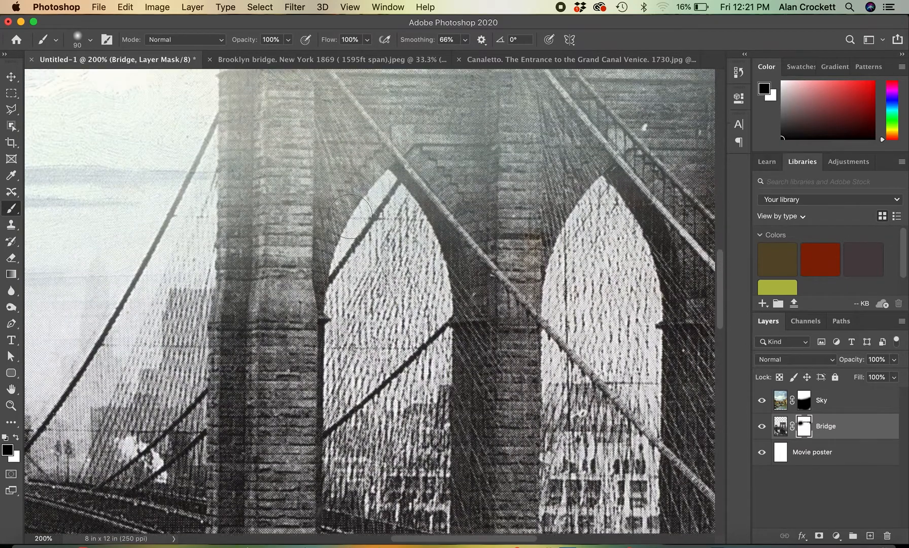
{"action": "scroll", "coordinate": [350, 216], "scroll_direction": "up", "scroll_amount": 10}
{"action": "scroll", "coordinate": [350, 217], "scroll_direction": "down", "scroll_amount": 10}
{"action": "scroll", "coordinate": [349, 217], "scroll_direction": "right", "scroll_amount": 2}
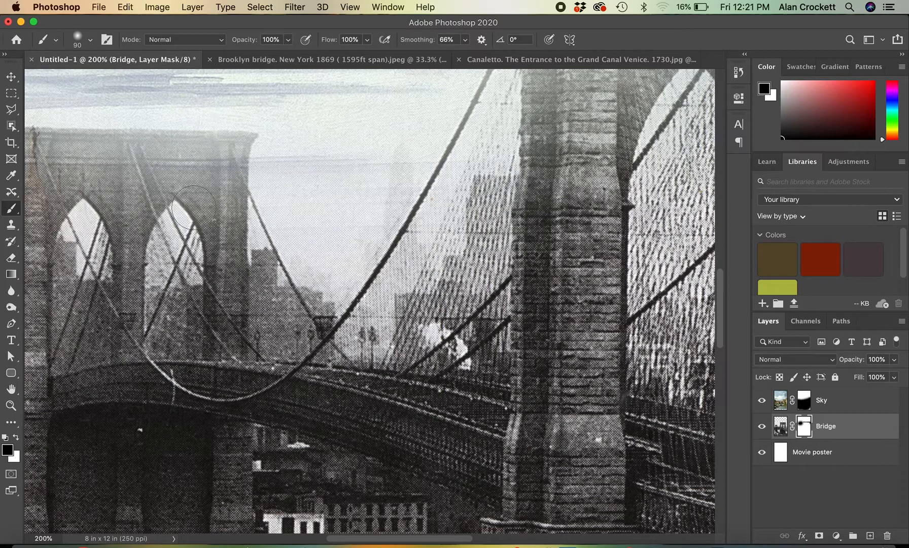
{"action": "left_click", "coordinate": [806, 402]}
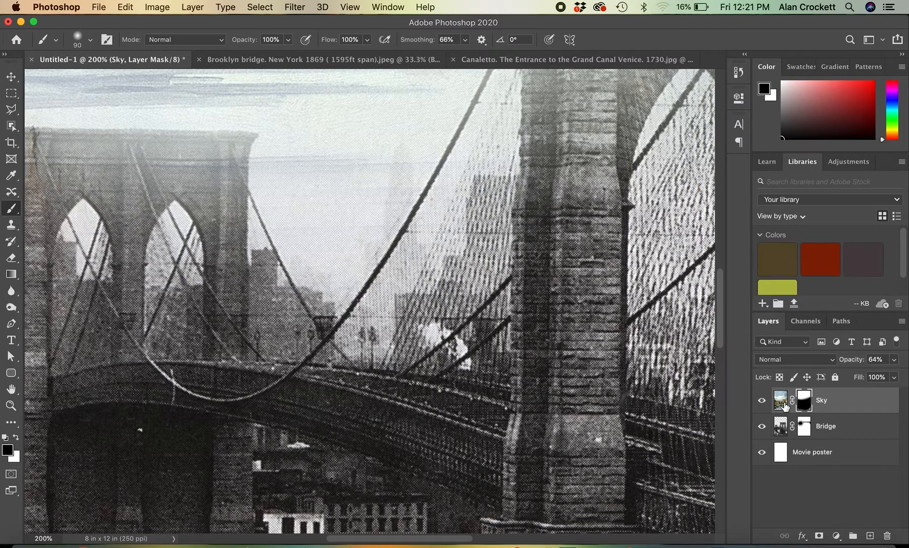
{"action": "left_click", "coordinate": [780, 401]}
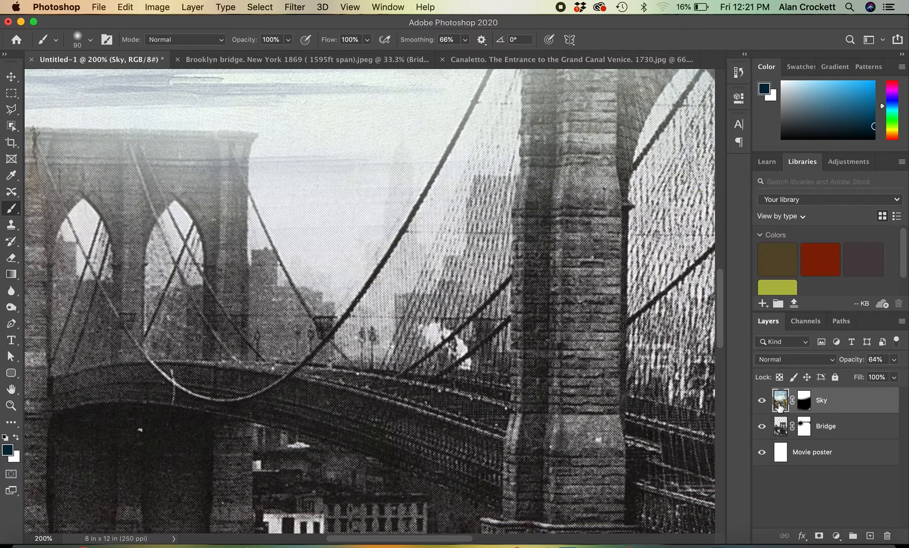
{"action": "left_click", "coordinate": [804, 400]}
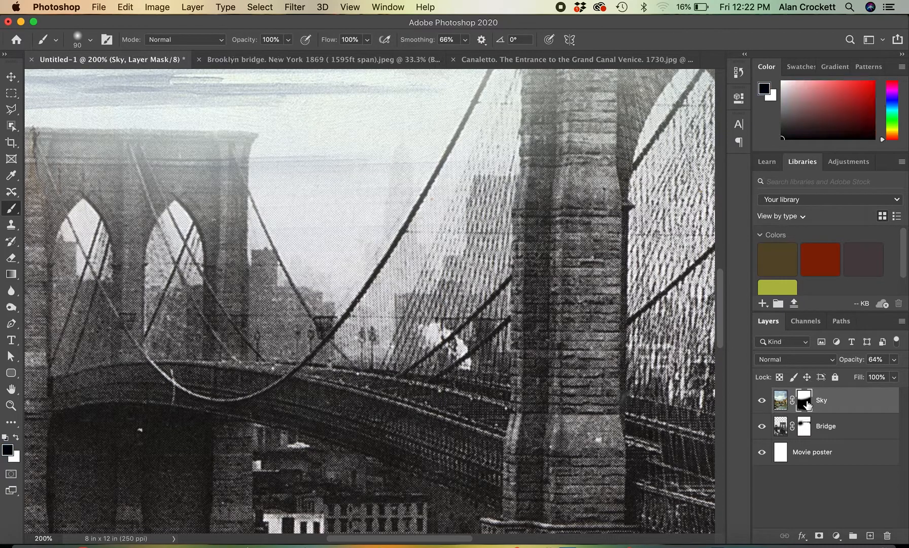
{"action": "left_click", "coordinate": [804, 426]}
{"action": "left_click", "coordinate": [805, 401]}
{"action": "left_click", "coordinate": [809, 431]}
{"action": "left_click", "coordinate": [809, 401]}
Set the brush opacity to 34% and paint black on the Sky mask over the far tower's upper stonework
{"action": "left_click", "coordinate": [288, 40]}
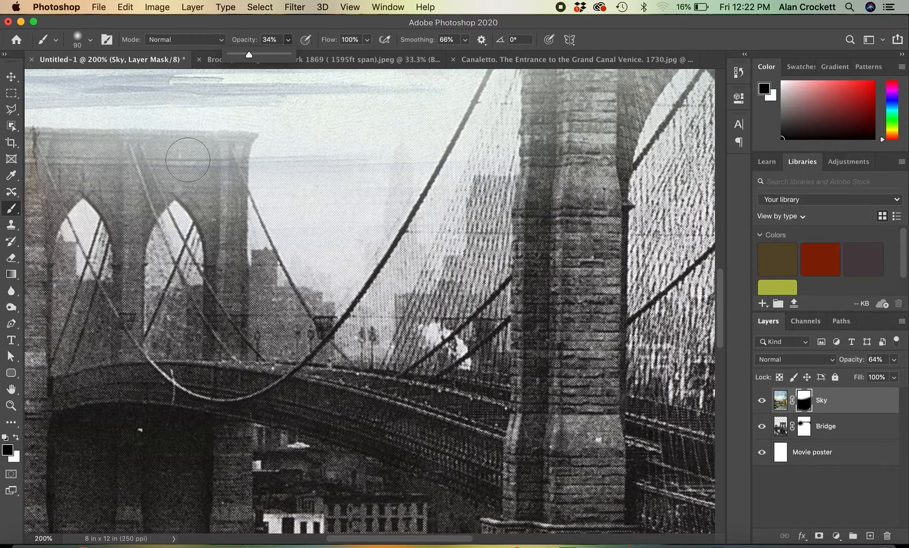
{"action": "scroll", "coordinate": [187, 156], "scroll_direction": "left", "scroll_amount": 10}
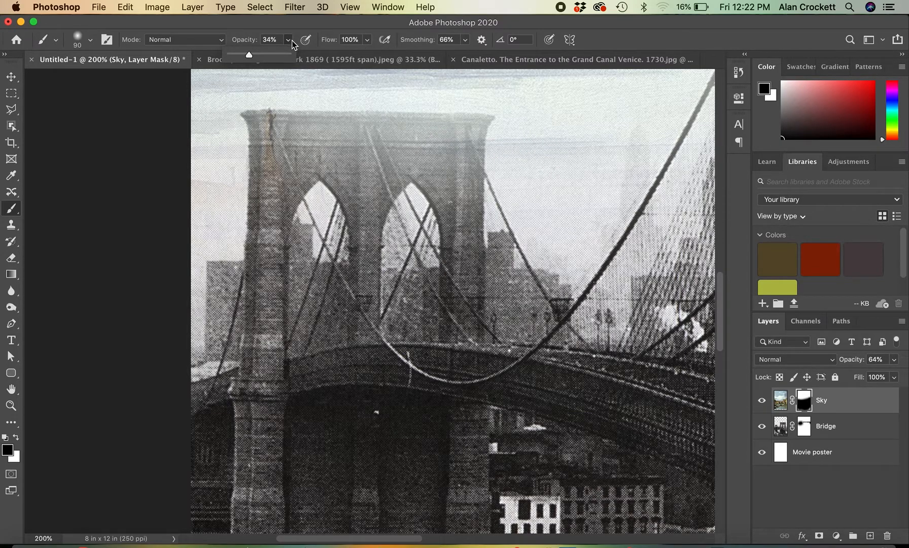
{"action": "left_click", "coordinate": [431, 137]}
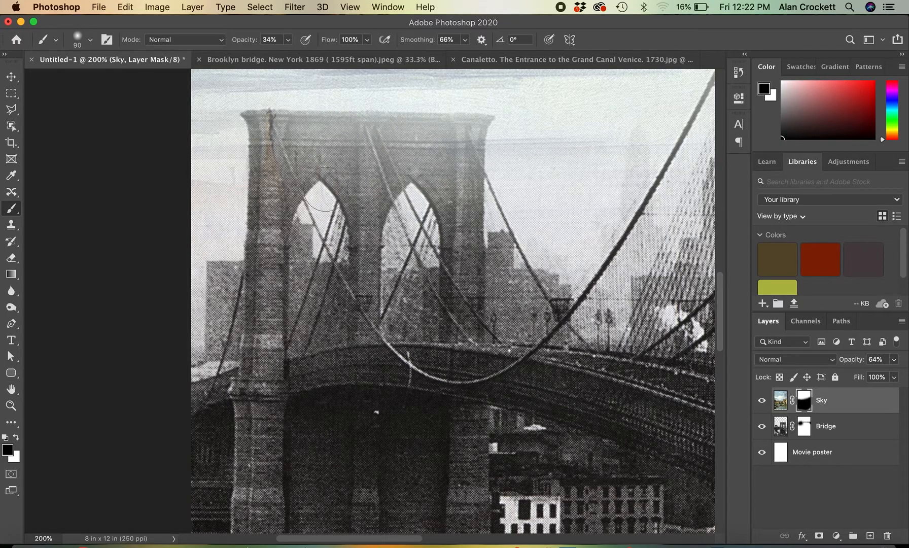
{"action": "mouse_move", "coordinate": [315, 144]}
{"action": "left_mouse_down"}
{"action": "mouse_move", "coordinate": [293, 147]}
{"action": "mouse_move", "coordinate": [443, 147]}
{"action": "mouse_move", "coordinate": [448, 164]}
{"action": "mouse_move", "coordinate": [460, 140]}
{"action": "mouse_move", "coordinate": [458, 155]}
{"action": "mouse_move", "coordinate": [438, 143]}
{"action": "mouse_move", "coordinate": [266, 137]}
{"action": "mouse_move", "coordinate": [287, 194]}
{"action": "mouse_move", "coordinate": [347, 149]}
{"action": "left_mouse_up"}
{"action": "mouse_move", "coordinate": [272, 146]}
{"action": "left_mouse_down"}
{"action": "mouse_move", "coordinate": [274, 136]}
{"action": "mouse_move", "coordinate": [296, 236]}
{"action": "mouse_move", "coordinate": [286, 160]}
{"action": "left_mouse_up"}
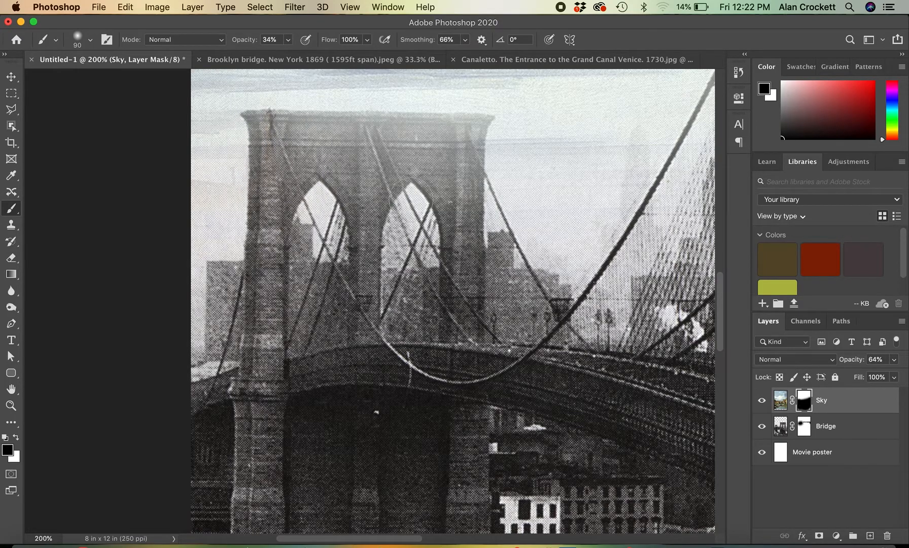
{"action": "scroll", "coordinate": [430, 200], "scroll_direction": "left", "scroll_amount": 5}
{"action": "scroll", "coordinate": [430, 199], "scroll_direction": "up", "scroll_amount": 1}
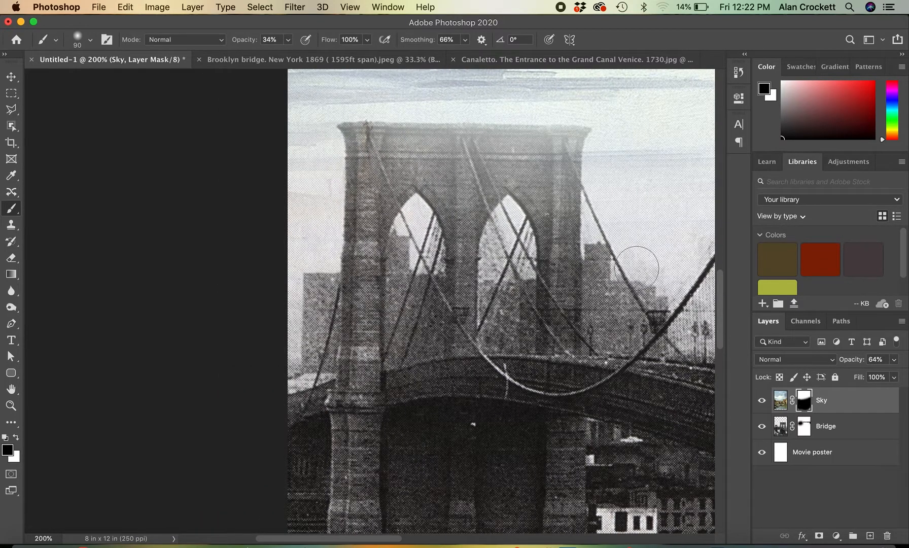
{"action": "left_click_drag", "start_coordinate": [524, 171], "coordinate": [431, 162]}
Raise the brush opacity to 75% and paint black on the Sky mask along the far tower's sides and arches
{"action": "left_click", "coordinate": [289, 39]}
{"action": "left_click_drag", "start_coordinate": [291, 63], "coordinate": [316, 60]}
{"action": "mouse_move", "coordinate": [313, 184]}
{"action": "left_mouse_down"}
{"action": "mouse_move", "coordinate": [304, 206]}
{"action": "mouse_move", "coordinate": [360, 175]}
{"action": "left_mouse_up"}
{"action": "mouse_move", "coordinate": [490, 180]}
{"action": "left_mouse_down"}
{"action": "mouse_move", "coordinate": [524, 142]}
{"action": "mouse_move", "coordinate": [415, 193]}
{"action": "mouse_move", "coordinate": [517, 162]}
{"action": "mouse_move", "coordinate": [420, 158]}
{"action": "mouse_move", "coordinate": [383, 146]}
{"action": "mouse_move", "coordinate": [549, 160]}
{"action": "mouse_move", "coordinate": [568, 152]}
{"action": "mouse_move", "coordinate": [538, 254]}
{"action": "left_mouse_up"}
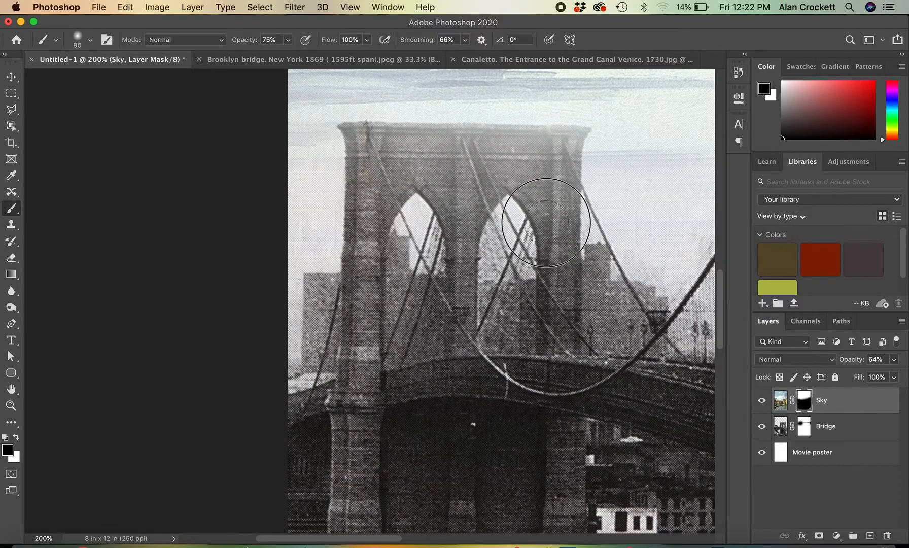
{"action": "scroll", "coordinate": [371, 299], "scroll_direction": "right", "scroll_amount": 10}
{"action": "scroll", "coordinate": [370, 299], "scroll_direction": "up", "scroll_amount": 5}
{"action": "scroll", "coordinate": [370, 300], "scroll_direction": "up", "scroll_amount": 5}
{"action": "scroll", "coordinate": [370, 299], "scroll_direction": "right", "scroll_amount": 2}
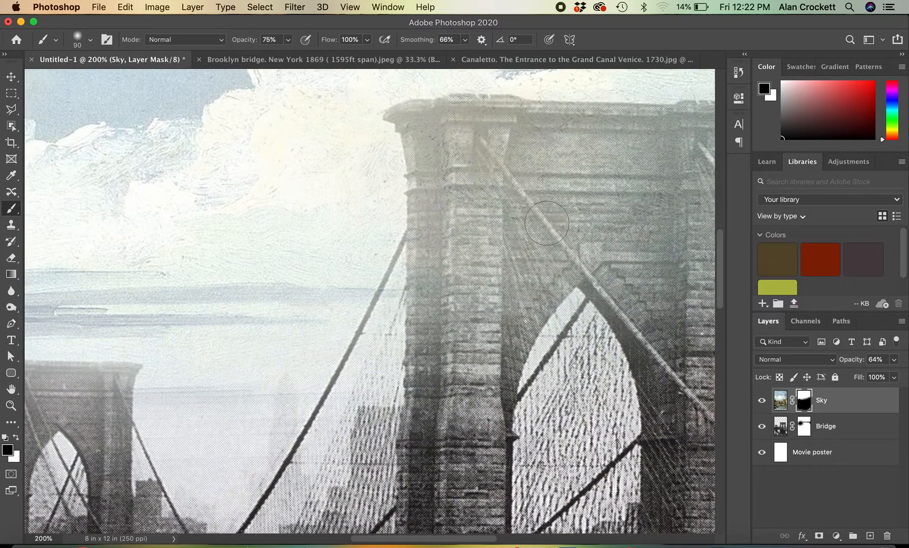
{"action": "left_click", "coordinate": [484, 182]}
{"action": "mouse_move", "coordinate": [483, 182]}
{"action": "left_mouse_down"}
{"action": "mouse_move", "coordinate": [495, 161]}
{"action": "mouse_move", "coordinate": [504, 181]}
{"action": "left_mouse_up"}
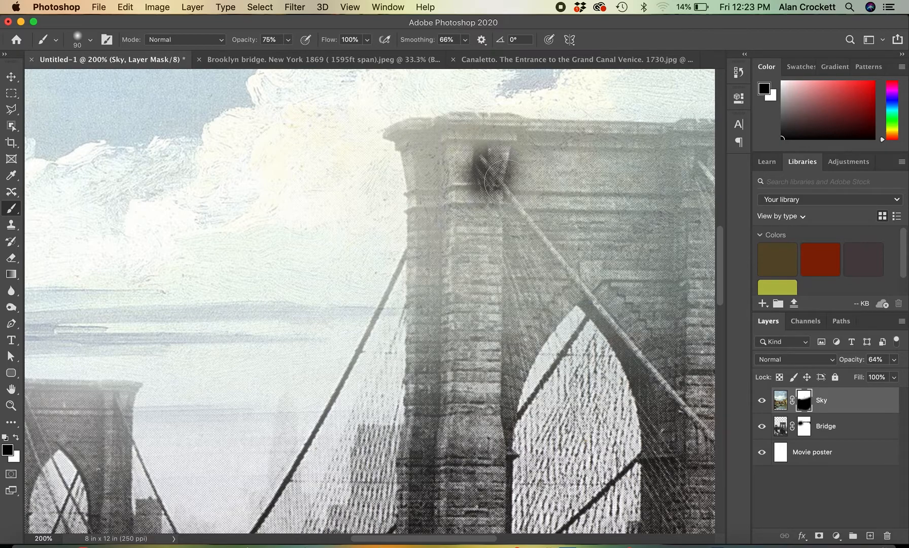
{"action": "key", "text": "super+z"}
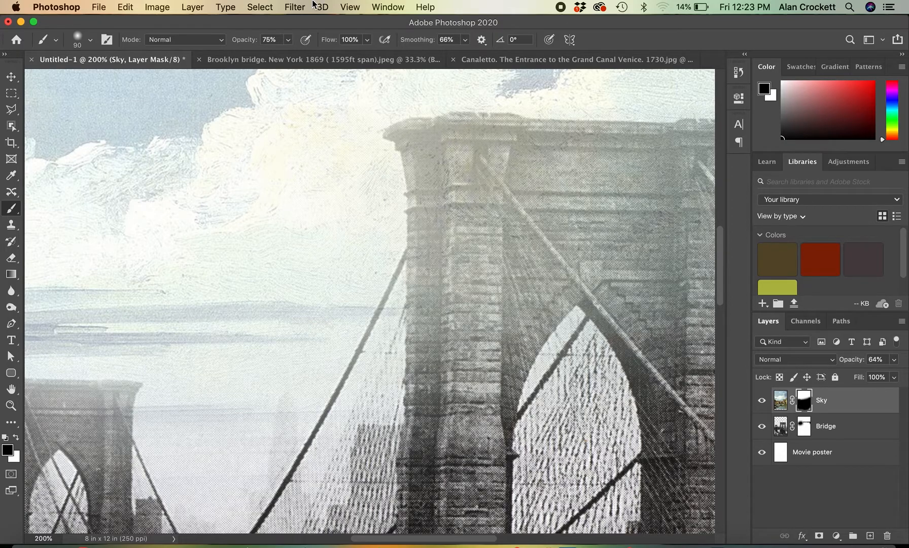
Set the brush opacity to 31% and paint black on the Sky mask over the near tower's upper left corner and adjoining wall
{"action": "left_click", "coordinate": [288, 41]}
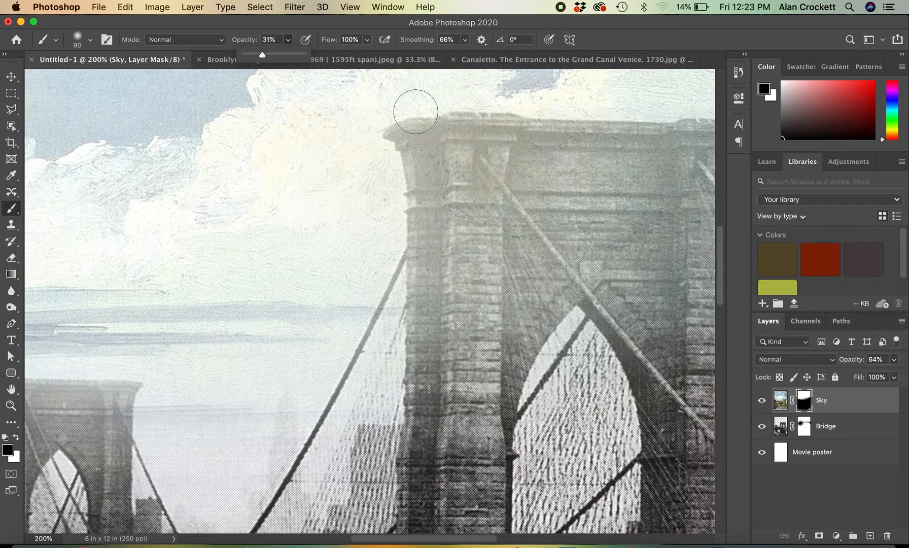
{"action": "left_click", "coordinate": [300, 76]}
{"action": "left_click", "coordinate": [491, 170]}
{"action": "mouse_move", "coordinate": [472, 193]}
{"action": "left_mouse_down"}
{"action": "mouse_move", "coordinate": [461, 152]}
{"action": "mouse_move", "coordinate": [418, 146]}
{"action": "mouse_move", "coordinate": [426, 131]}
{"action": "left_mouse_up"}
{"action": "mouse_move", "coordinate": [509, 131]}
{"action": "left_mouse_down"}
{"action": "mouse_move", "coordinate": [426, 189]}
{"action": "mouse_move", "coordinate": [420, 169]}
{"action": "left_mouse_up"}
{"action": "mouse_move", "coordinate": [544, 186]}
{"action": "left_mouse_down"}
{"action": "mouse_move", "coordinate": [511, 142]}
{"action": "mouse_move", "coordinate": [532, 138]}
{"action": "mouse_move", "coordinate": [442, 227]}
{"action": "mouse_move", "coordinate": [475, 218]}
{"action": "mouse_move", "coordinate": [430, 284]}
{"action": "mouse_move", "coordinate": [386, 321]}
{"action": "mouse_move", "coordinate": [389, 355]}
{"action": "mouse_move", "coordinate": [392, 342]}
{"action": "mouse_move", "coordinate": [331, 357]}
{"action": "mouse_move", "coordinate": [302, 462]}
{"action": "mouse_move", "coordinate": [489, 239]}
{"action": "mouse_move", "coordinate": [552, 203]}
{"action": "mouse_move", "coordinate": [543, 178]}
{"action": "mouse_move", "coordinate": [592, 181]}
{"action": "left_mouse_up"}
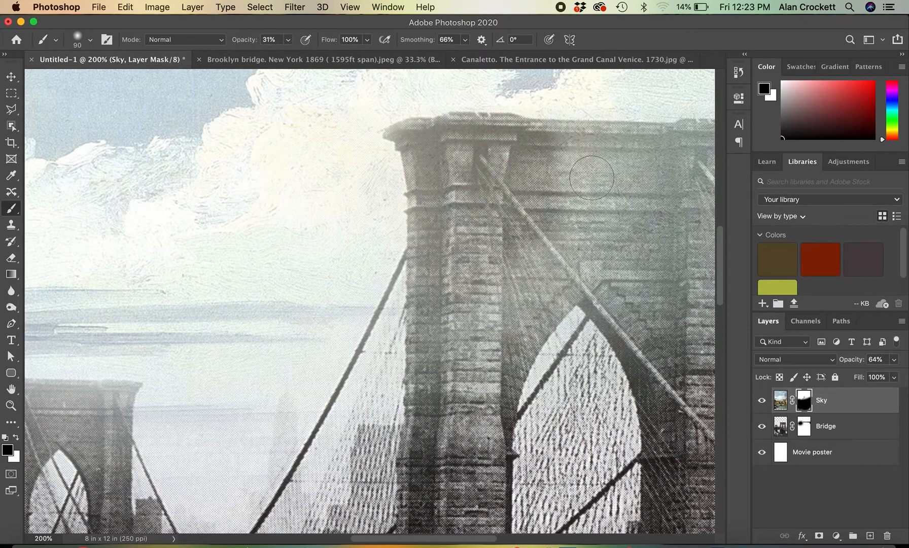
{"action": "scroll", "coordinate": [592, 182], "scroll_direction": "up", "scroll_amount": 3}
{"action": "scroll", "coordinate": [592, 181], "scroll_direction": "left", "scroll_amount": 6}
{"action": "mouse_move", "coordinate": [580, 210]}
{"action": "left_mouse_down"}
{"action": "mouse_move", "coordinate": [498, 221]}
{"action": "mouse_move", "coordinate": [373, 204]}
{"action": "mouse_move", "coordinate": [501, 213]}
{"action": "mouse_move", "coordinate": [455, 249]}
{"action": "mouse_move", "coordinate": [446, 270]}
{"action": "mouse_move", "coordinate": [517, 262]}
{"action": "mouse_move", "coordinate": [400, 291]}
{"action": "mouse_move", "coordinate": [517, 229]}
{"action": "mouse_move", "coordinate": [537, 257]}
{"action": "mouse_move", "coordinate": [578, 228]}
{"action": "left_mouse_up"}
Set the brush hardness to 0% and paint black on the Sky mask across the near tower's wall above the arches
{"action": "scroll", "coordinate": [579, 224], "scroll_direction": "right", "scroll_amount": 5}
{"action": "scroll", "coordinate": [579, 223], "scroll_direction": "up", "scroll_amount": 2}
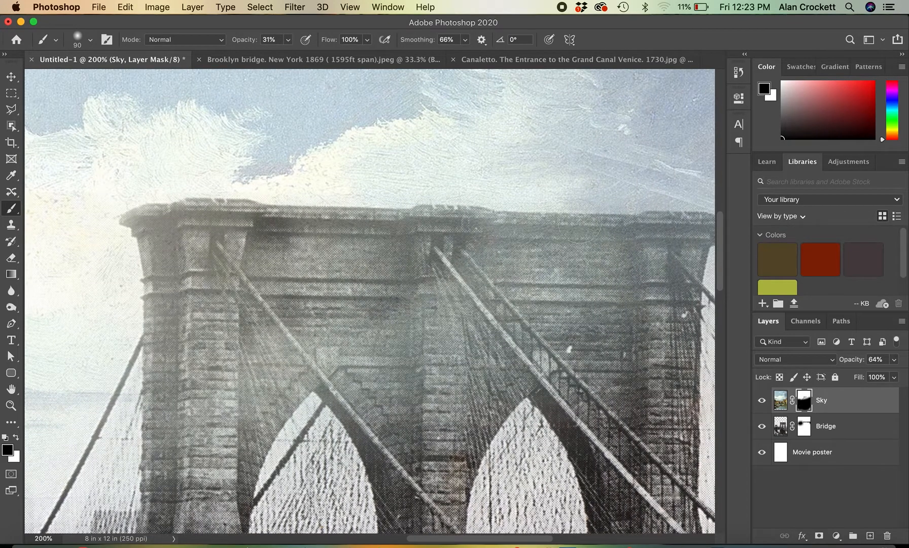
{"action": "left_click", "coordinate": [91, 41]}
{"action": "mouse_move", "coordinate": [70, 108]}
{"action": "left_mouse_down"}
{"action": "mouse_move", "coordinate": [122, 108]}
{"action": "mouse_move", "coordinate": [62, 115]}
{"action": "left_mouse_up"}
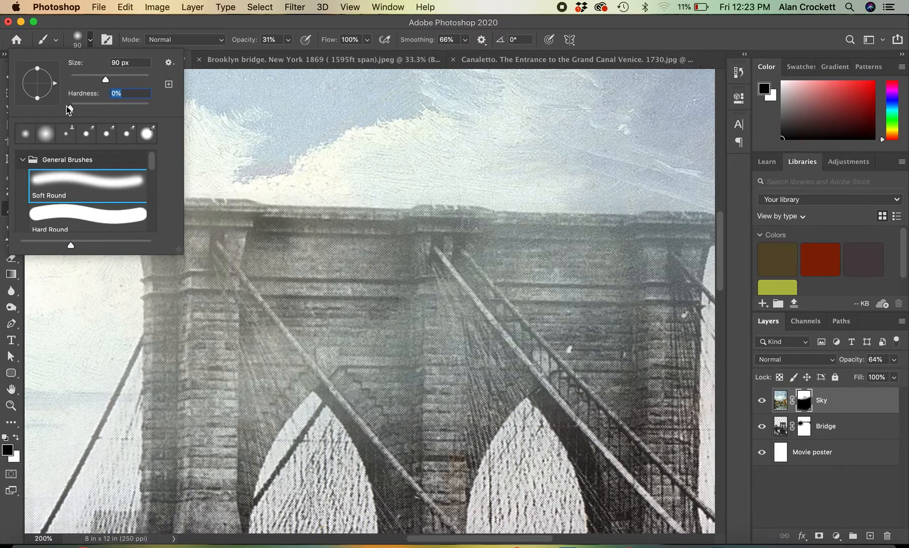
{"action": "key", "text": "Return"}
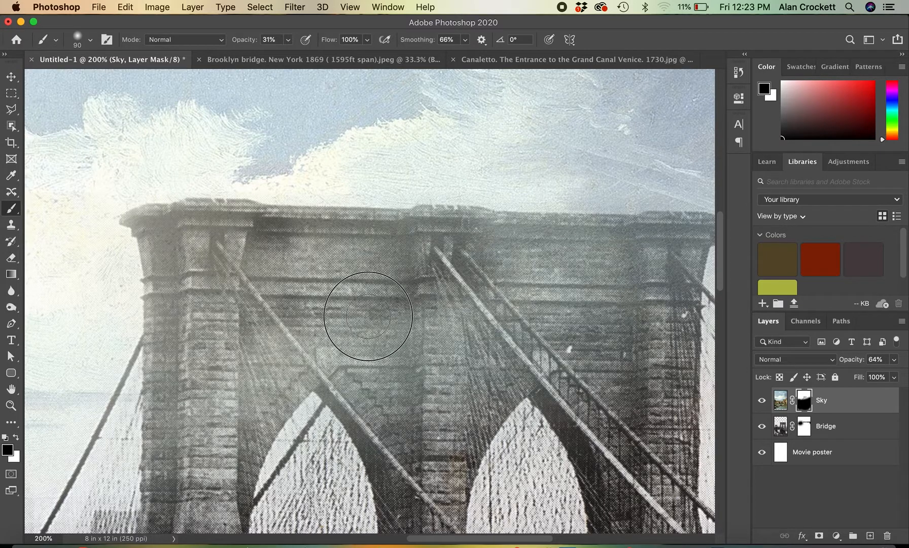
{"action": "mouse_move", "coordinate": [247, 257]}
{"action": "left_mouse_down"}
{"action": "mouse_move", "coordinate": [271, 239]}
{"action": "mouse_move", "coordinate": [457, 242]}
{"action": "mouse_move", "coordinate": [507, 260]}
{"action": "mouse_move", "coordinate": [604, 261]}
{"action": "mouse_move", "coordinate": [524, 322]}
{"action": "mouse_move", "coordinate": [445, 358]}
{"action": "mouse_move", "coordinate": [349, 329]}
{"action": "mouse_move", "coordinate": [323, 306]}
{"action": "mouse_move", "coordinate": [650, 279]}
{"action": "left_mouse_up"}
{"action": "left_click_drag", "start_coordinate": [684, 249], "coordinate": [528, 228]}
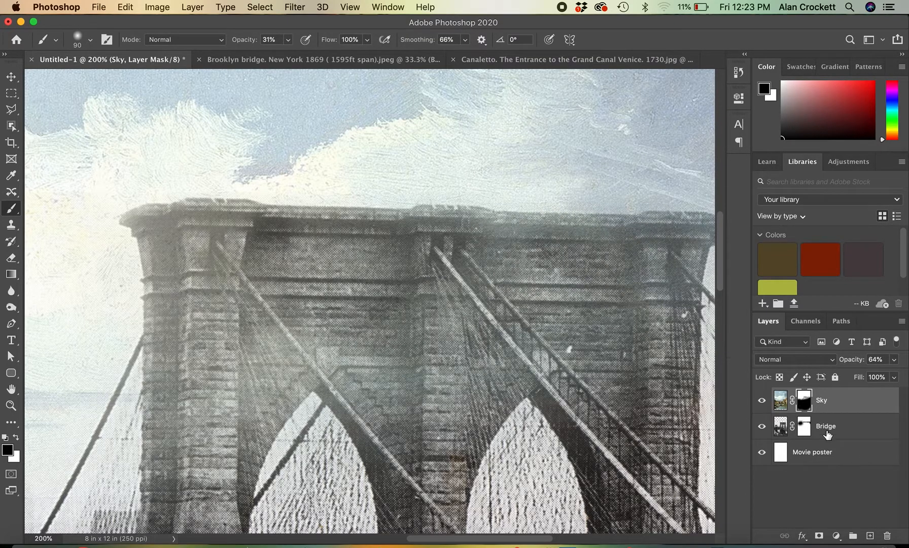
Examine the blend around the near tower's top, arches and base, ending with the Sky mask selected
{"action": "left_click", "coordinate": [805, 429]}
{"action": "scroll", "coordinate": [500, 290], "scroll_direction": "right", "scroll_amount": 5}
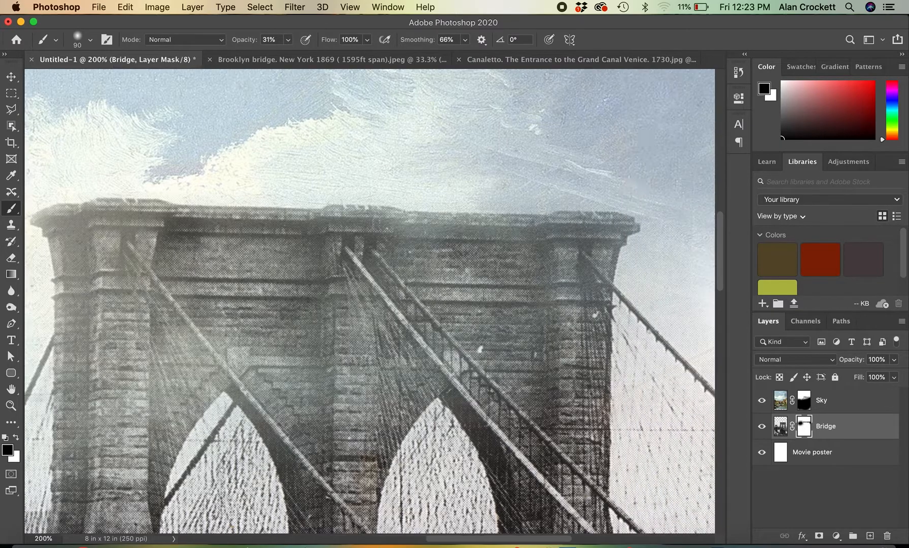
{"action": "scroll", "coordinate": [502, 296], "scroll_direction": "left", "scroll_amount": 5}
{"action": "scroll", "coordinate": [502, 296], "scroll_direction": "down", "scroll_amount": 10}
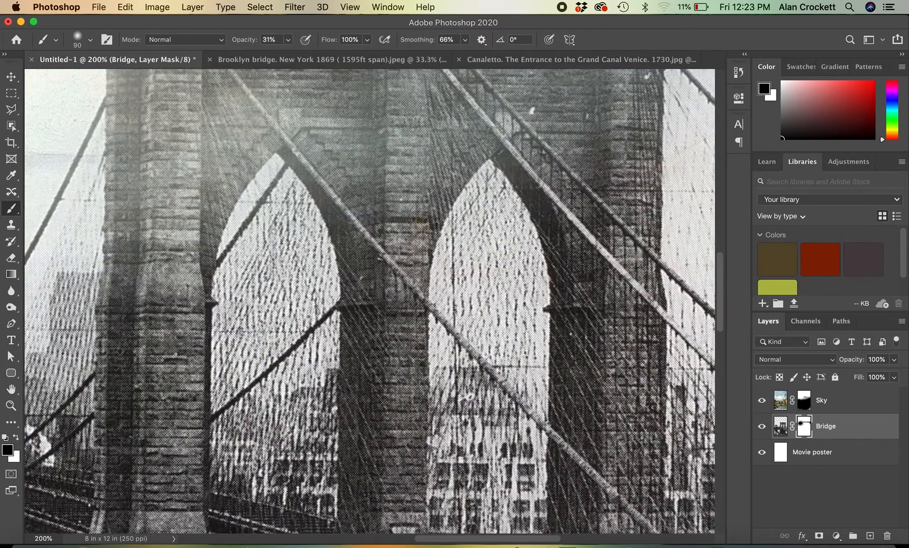
{"action": "left_click", "coordinate": [845, 401]}
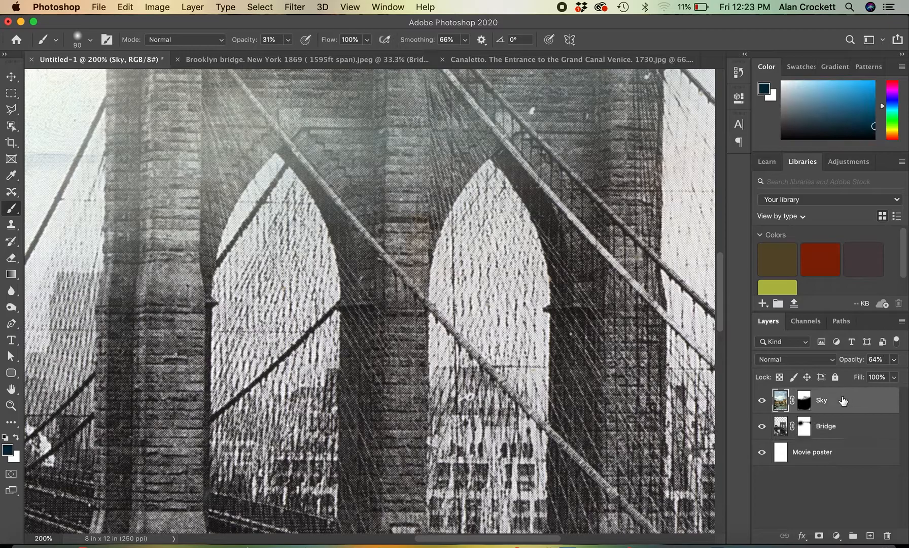
{"action": "left_click", "coordinate": [807, 400]}
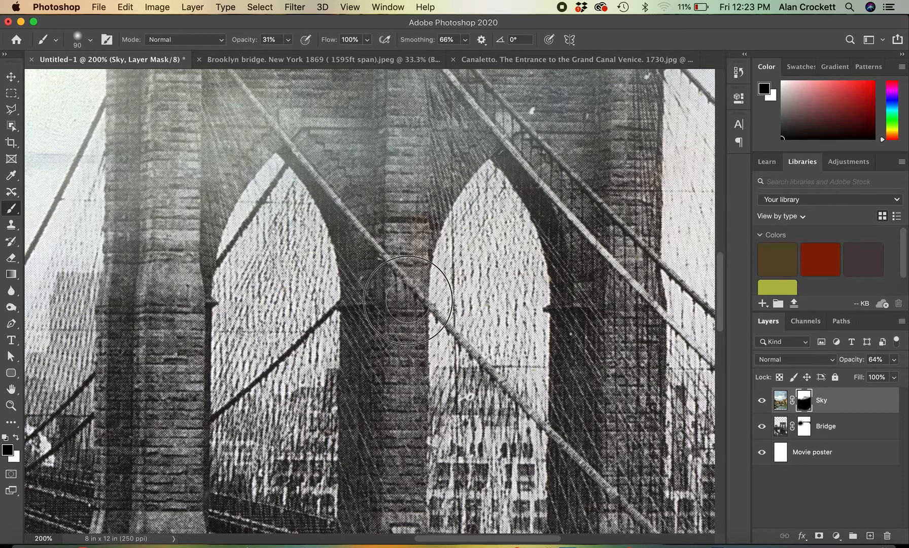
{"action": "scroll", "coordinate": [414, 216], "scroll_direction": "down", "scroll_amount": 10}
{"action": "scroll", "coordinate": [416, 223], "scroll_direction": "down", "scroll_amount": 5}
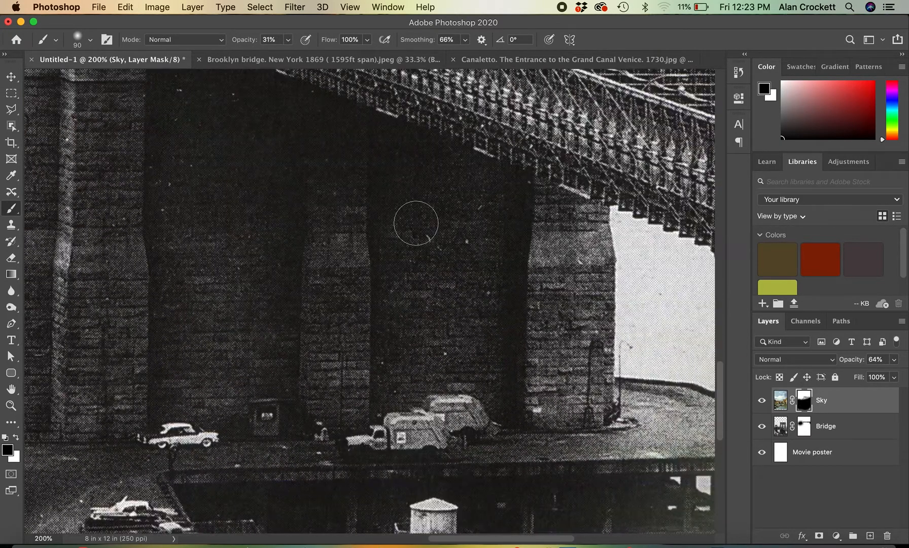
{"action": "scroll", "coordinate": [416, 223], "scroll_direction": "up", "scroll_amount": 15}
{"action": "scroll", "coordinate": [416, 223], "scroll_direction": "left", "scroll_amount": 5}
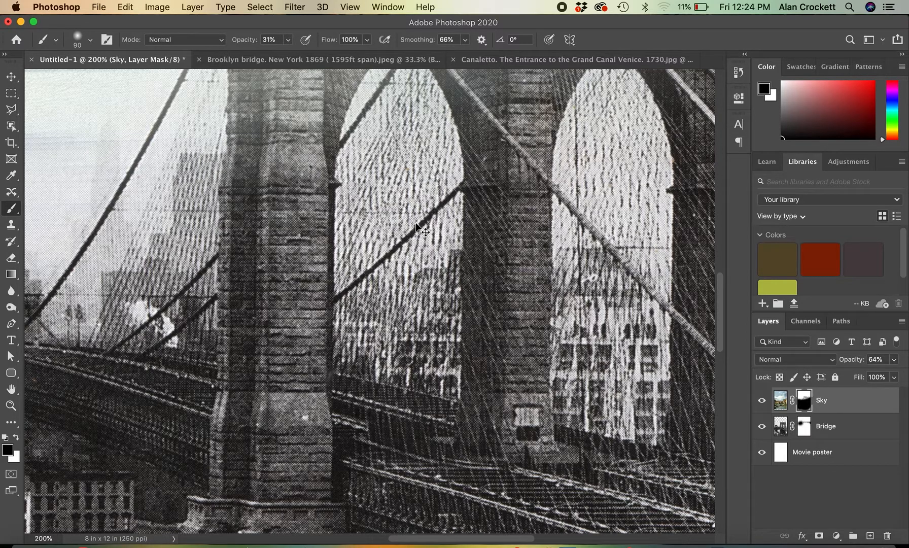
Fit the whole poster in view and set the Sky layer's opacity to 100%
{"action": "key", "text": "super+0"}
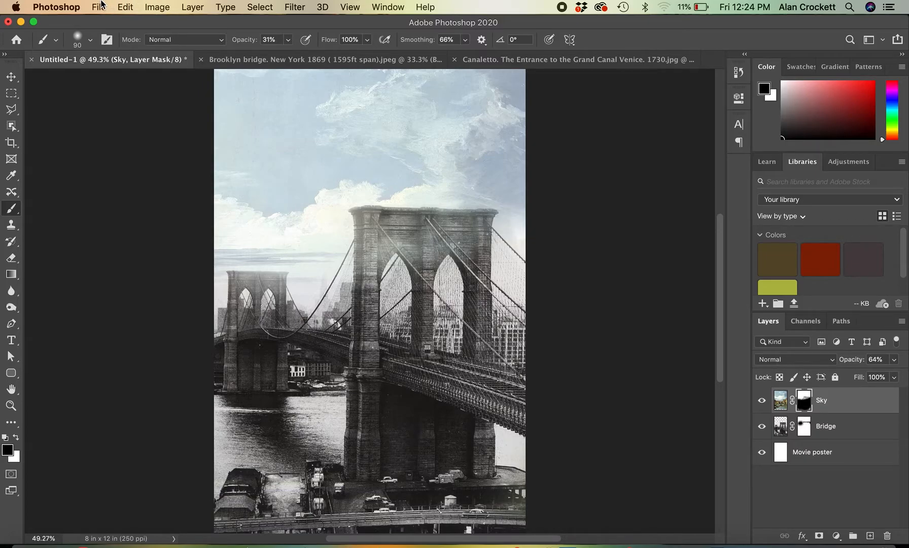
{"action": "left_click", "coordinate": [893, 360]}
{"action": "left_click_drag", "start_coordinate": [879, 378], "coordinate": [901, 378]}
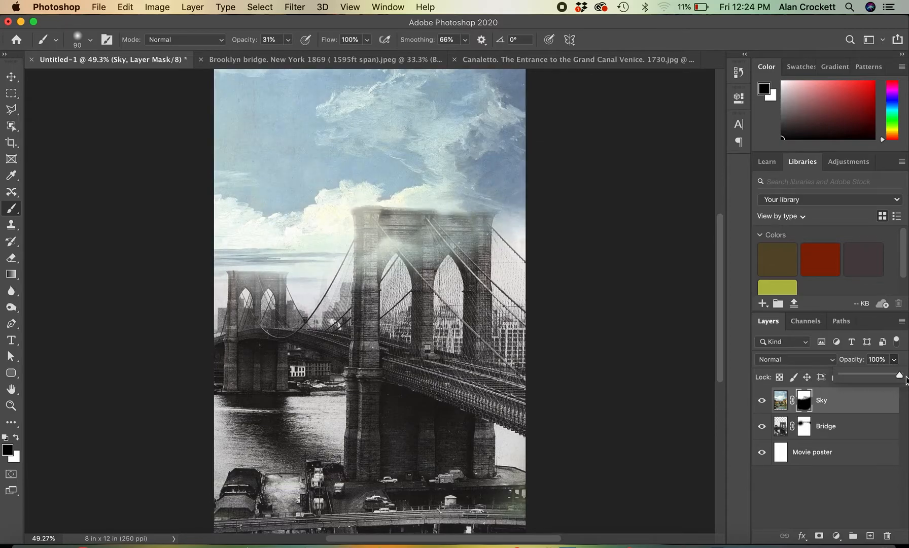
Paint black at 31% opacity on the Sky mask over the hazy patches on the near tower's walls, edges and arches
{"action": "left_click", "coordinate": [392, 235]}
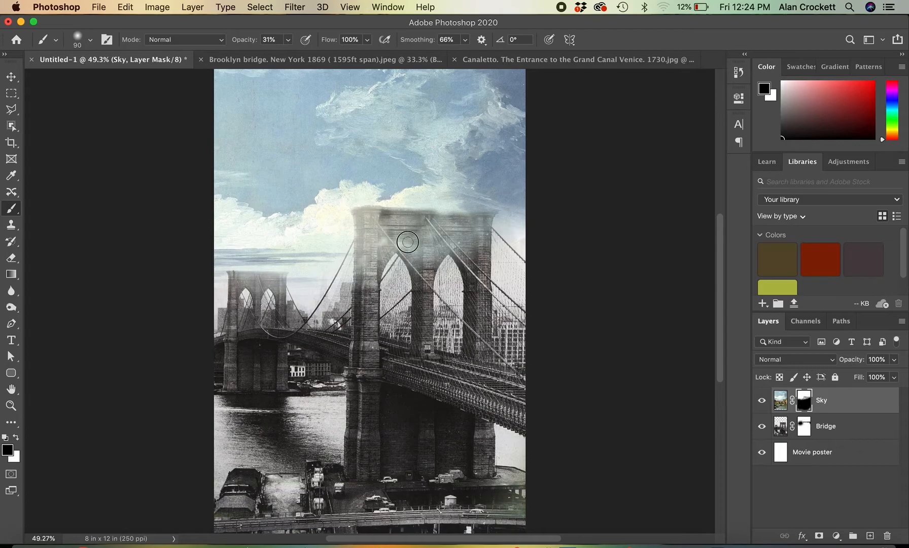
{"action": "mouse_move", "coordinate": [428, 252]}
{"action": "left_mouse_down"}
{"action": "mouse_move", "coordinate": [456, 234]}
{"action": "mouse_move", "coordinate": [402, 237]}
{"action": "mouse_move", "coordinate": [452, 230]}
{"action": "mouse_move", "coordinate": [403, 240]}
{"action": "mouse_move", "coordinate": [417, 256]}
{"action": "mouse_move", "coordinate": [395, 244]}
{"action": "mouse_move", "coordinate": [414, 263]}
{"action": "mouse_move", "coordinate": [473, 232]}
{"action": "mouse_move", "coordinate": [403, 224]}
{"action": "mouse_move", "coordinate": [427, 240]}
{"action": "mouse_move", "coordinate": [360, 216]}
{"action": "mouse_move", "coordinate": [377, 213]}
{"action": "mouse_move", "coordinate": [376, 267]}
{"action": "mouse_move", "coordinate": [365, 222]}
{"action": "mouse_move", "coordinate": [373, 299]}
{"action": "mouse_move", "coordinate": [428, 234]}
{"action": "mouse_move", "coordinate": [492, 213]}
{"action": "mouse_move", "coordinate": [425, 217]}
{"action": "mouse_move", "coordinate": [484, 212]}
{"action": "mouse_move", "coordinate": [482, 245]}
{"action": "mouse_move", "coordinate": [493, 212]}
{"action": "mouse_move", "coordinate": [423, 223]}
{"action": "mouse_move", "coordinate": [465, 244]}
{"action": "mouse_move", "coordinate": [484, 235]}
{"action": "mouse_move", "coordinate": [477, 220]}
{"action": "mouse_move", "coordinate": [470, 268]}
{"action": "mouse_move", "coordinate": [447, 238]}
{"action": "mouse_move", "coordinate": [379, 252]}
{"action": "mouse_move", "coordinate": [381, 234]}
{"action": "mouse_move", "coordinate": [369, 216]}
{"action": "mouse_move", "coordinate": [359, 219]}
{"action": "mouse_move", "coordinate": [367, 293]}
{"action": "mouse_move", "coordinate": [377, 271]}
{"action": "mouse_move", "coordinate": [448, 234]}
{"action": "mouse_move", "coordinate": [419, 214]}
{"action": "mouse_move", "coordinate": [359, 225]}
{"action": "mouse_move", "coordinate": [365, 211]}
{"action": "mouse_move", "coordinate": [392, 209]}
{"action": "mouse_move", "coordinate": [352, 213]}
{"action": "mouse_move", "coordinate": [363, 209]}
{"action": "mouse_move", "coordinate": [365, 256]}
{"action": "mouse_move", "coordinate": [451, 213]}
{"action": "mouse_move", "coordinate": [491, 215]}
{"action": "mouse_move", "coordinate": [420, 214]}
{"action": "mouse_move", "coordinate": [439, 297]}
{"action": "mouse_move", "coordinate": [412, 251]}
{"action": "mouse_move", "coordinate": [425, 264]}
{"action": "left_mouse_up"}
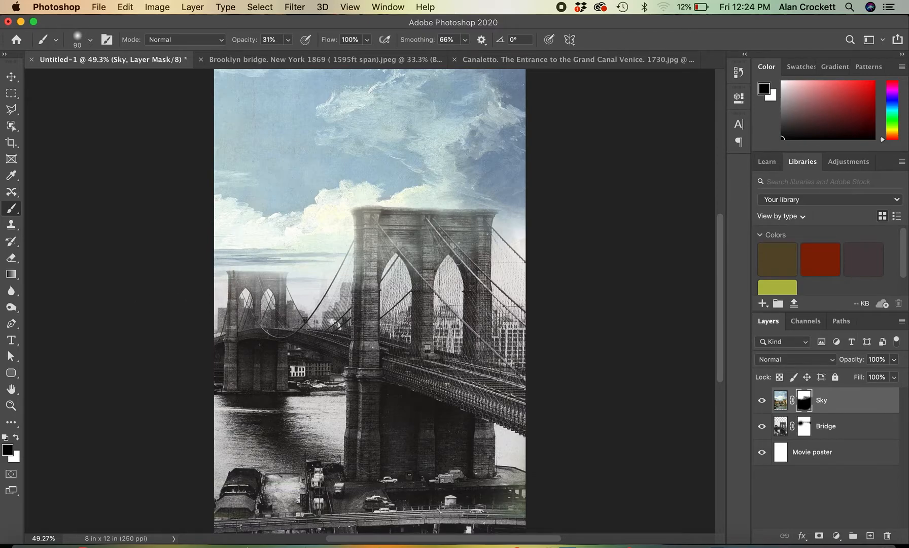
{"action": "mouse_move", "coordinate": [444, 242]}
{"action": "left_mouse_down"}
{"action": "mouse_move", "coordinate": [418, 233]}
{"action": "mouse_move", "coordinate": [459, 214]}
{"action": "mouse_move", "coordinate": [425, 223]}
{"action": "mouse_move", "coordinate": [440, 227]}
{"action": "mouse_move", "coordinate": [478, 271]}
{"action": "mouse_move", "coordinate": [484, 256]}
{"action": "mouse_move", "coordinate": [491, 272]}
{"action": "mouse_move", "coordinate": [494, 229]}
{"action": "mouse_move", "coordinate": [476, 215]}
{"action": "mouse_move", "coordinate": [357, 228]}
{"action": "left_mouse_up"}
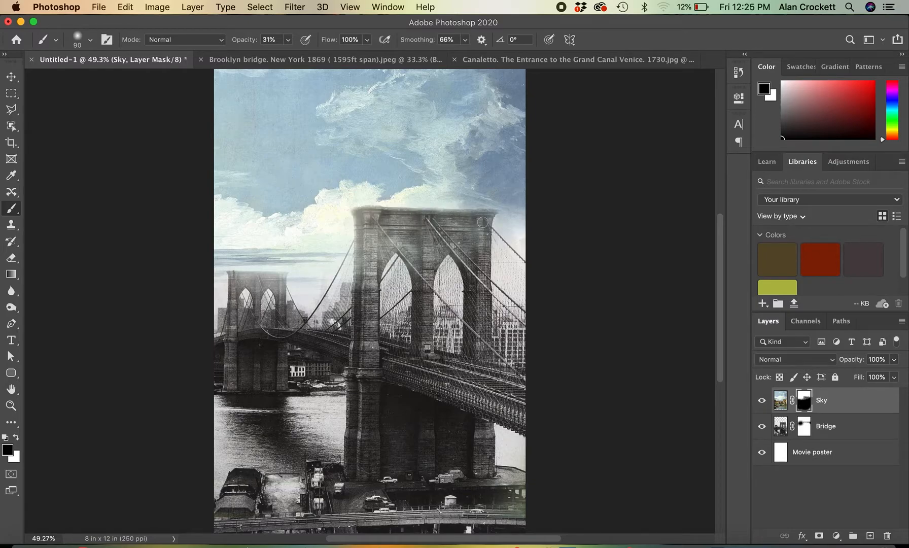
{"action": "mouse_move", "coordinate": [493, 215]}
{"action": "left_mouse_down"}
{"action": "mouse_move", "coordinate": [355, 214]}
{"action": "mouse_move", "coordinate": [359, 247]}
{"action": "mouse_move", "coordinate": [466, 239]}
{"action": "mouse_move", "coordinate": [473, 268]}
{"action": "left_mouse_up"}
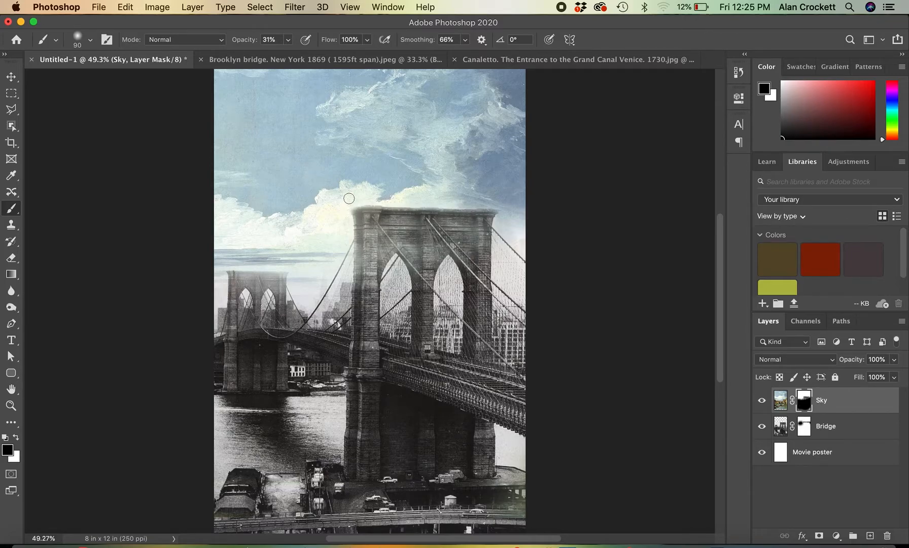
{"action": "mouse_move", "coordinate": [369, 247]}
{"action": "left_mouse_down"}
{"action": "mouse_move", "coordinate": [372, 301]}
{"action": "mouse_move", "coordinate": [418, 249]}
{"action": "mouse_move", "coordinate": [368, 250]}
{"action": "mouse_move", "coordinate": [406, 291]}
{"action": "left_mouse_up"}
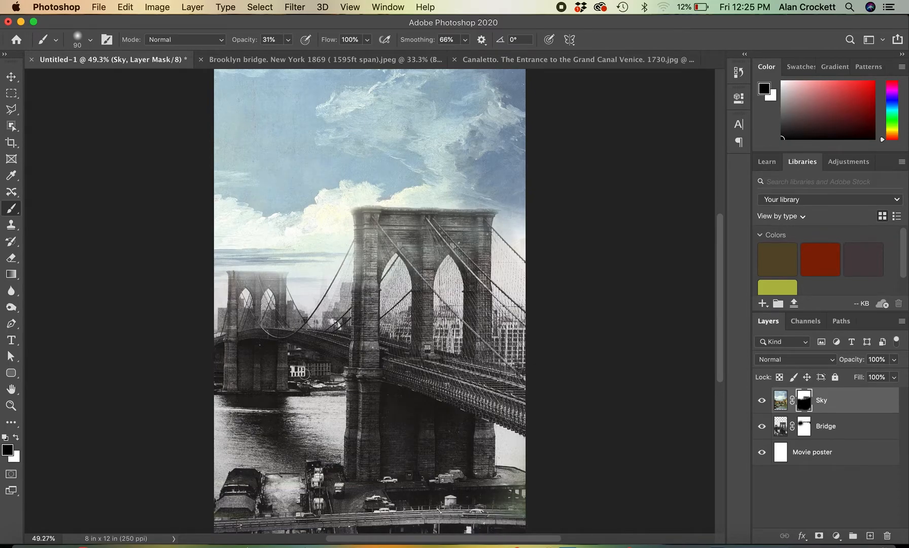
Open the recently used file Old Accordian Player.psd
{"action": "left_click", "coordinate": [98, 7]}
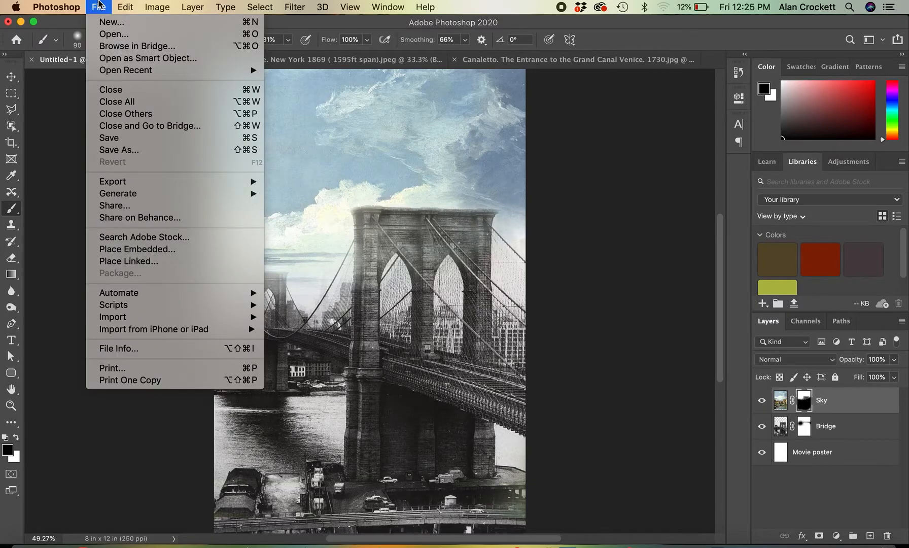
{"action": "mouse_move", "coordinate": [107, 73]}
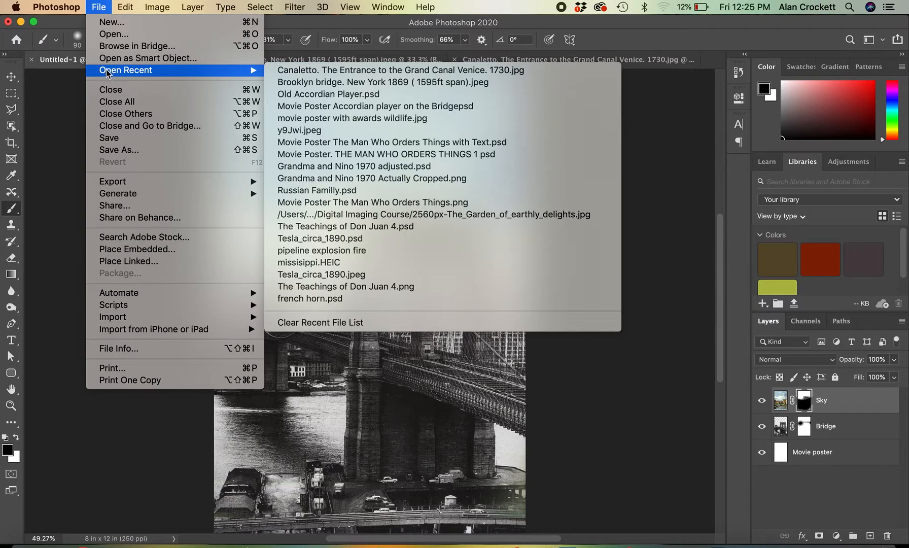
{"action": "left_click", "coordinate": [308, 94]}
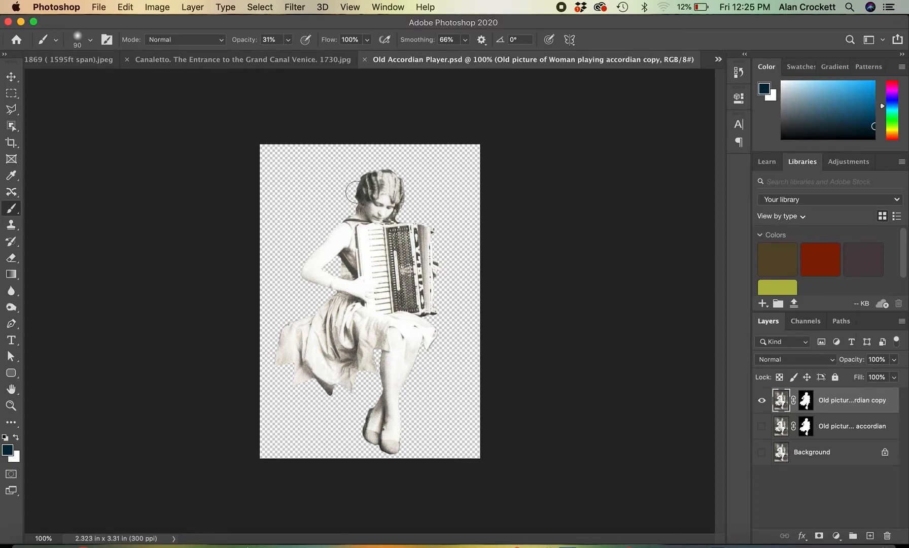
Copy the masked accordion player layer into the Untitled-1 poster and move the woman onto the near tower's top
{"action": "left_click", "coordinate": [10, 77]}
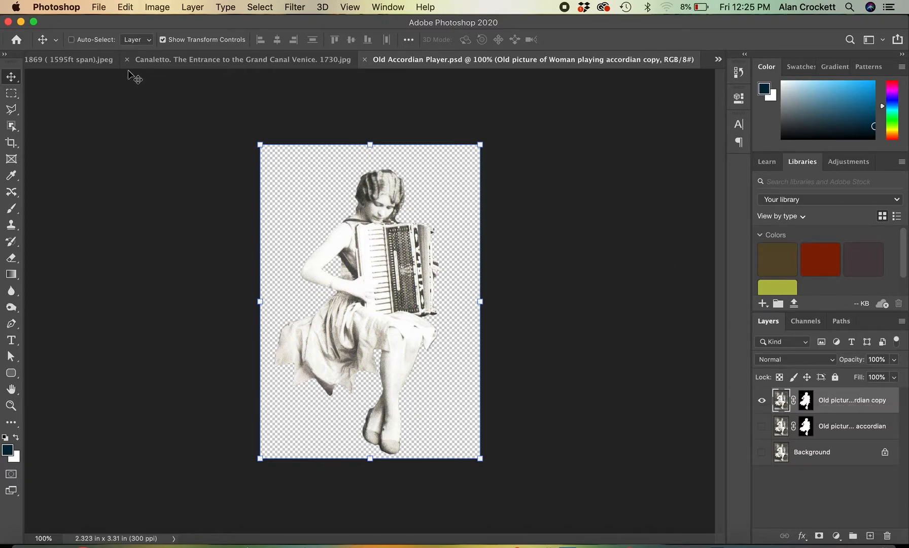
{"action": "left_click", "coordinate": [80, 65]}
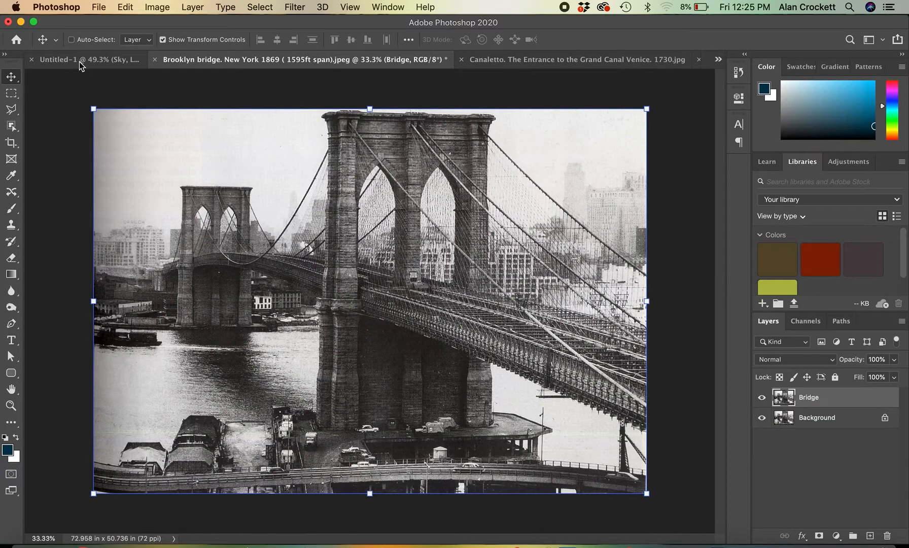
{"action": "left_click", "coordinate": [80, 60]}
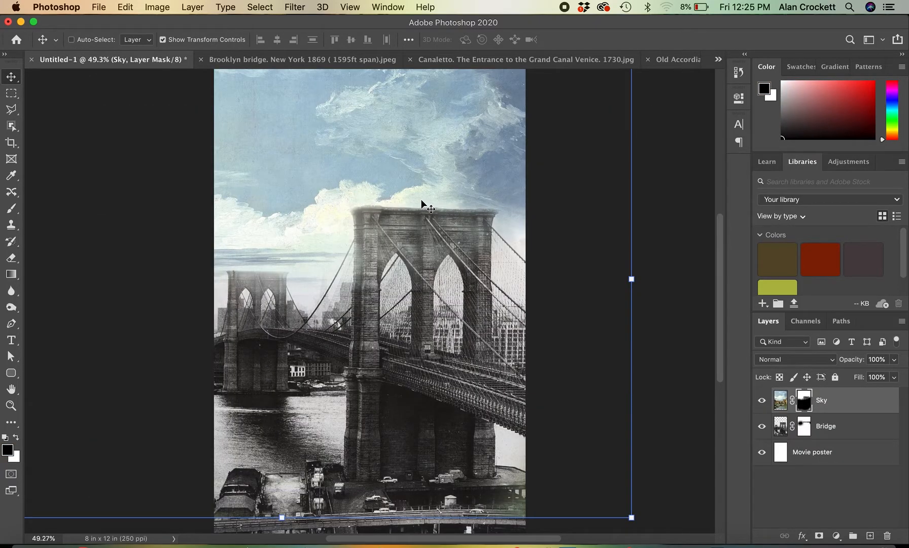
{"action": "key", "text": "super+v"}
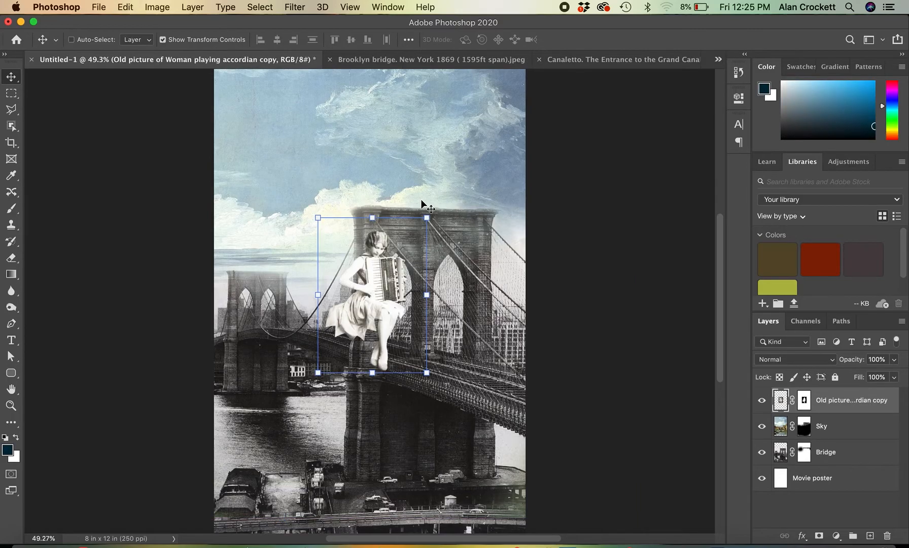
{"action": "left_click_drag", "start_coordinate": [360, 300], "coordinate": [427, 168]}
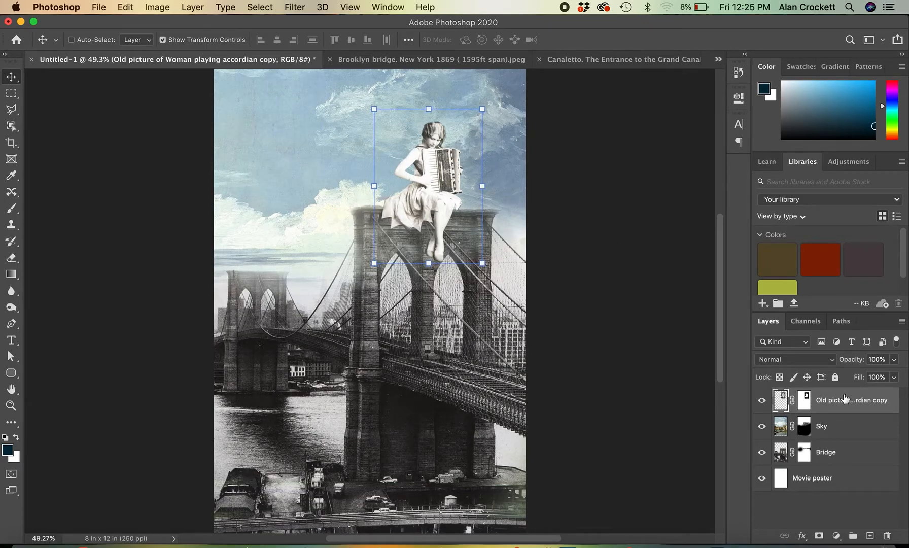
Try stacking the accordion player layer beneath the Sky and Bridge layers, and return it to the top of the stack
{"action": "left_click", "coordinate": [849, 429]}
{"action": "left_click_drag", "start_coordinate": [854, 430], "coordinate": [852, 393]}
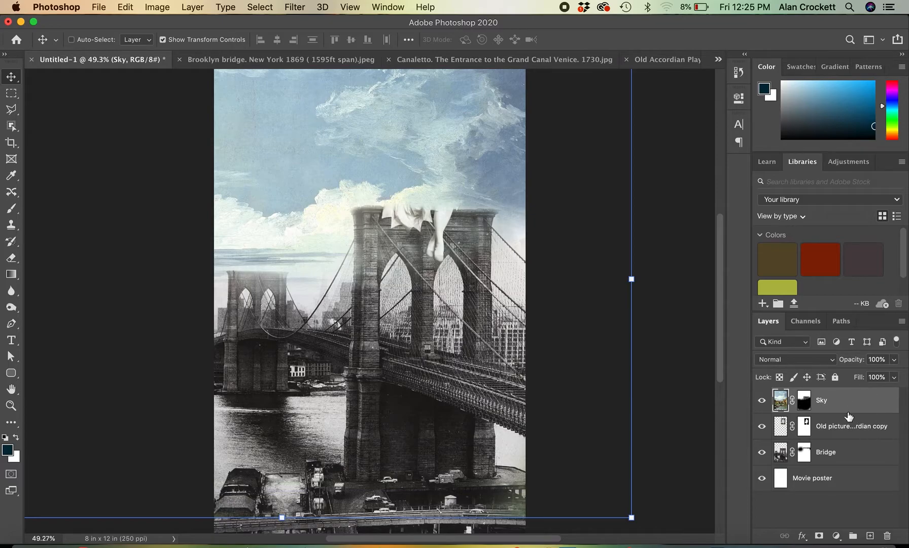
{"action": "left_click_drag", "start_coordinate": [848, 429], "coordinate": [852, 467]}
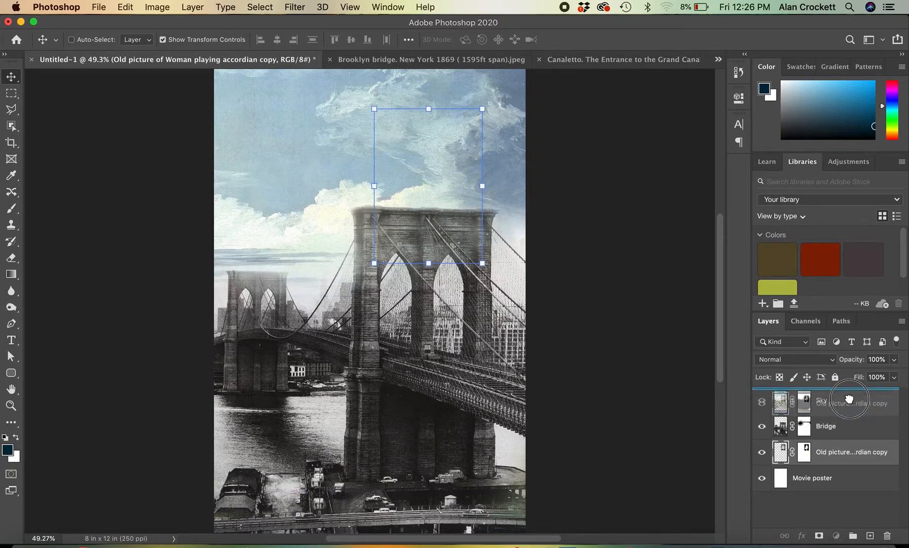
{"action": "left_click_drag", "start_coordinate": [853, 451], "coordinate": [849, 392]}
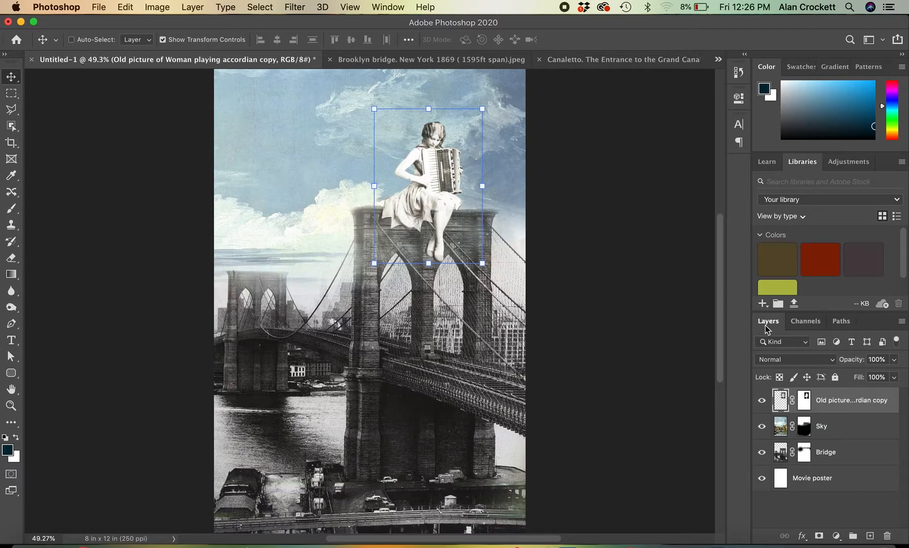
Scale the accordion player to about 72% and seat her on the near tower's top edge at about X 1518, Y 820 px
{"action": "left_click", "coordinate": [483, 108]}
{"action": "left_click_drag", "start_coordinate": [483, 108], "coordinate": [452, 152]}
{"action": "left_click_drag", "start_coordinate": [408, 198], "coordinate": [440, 175]}
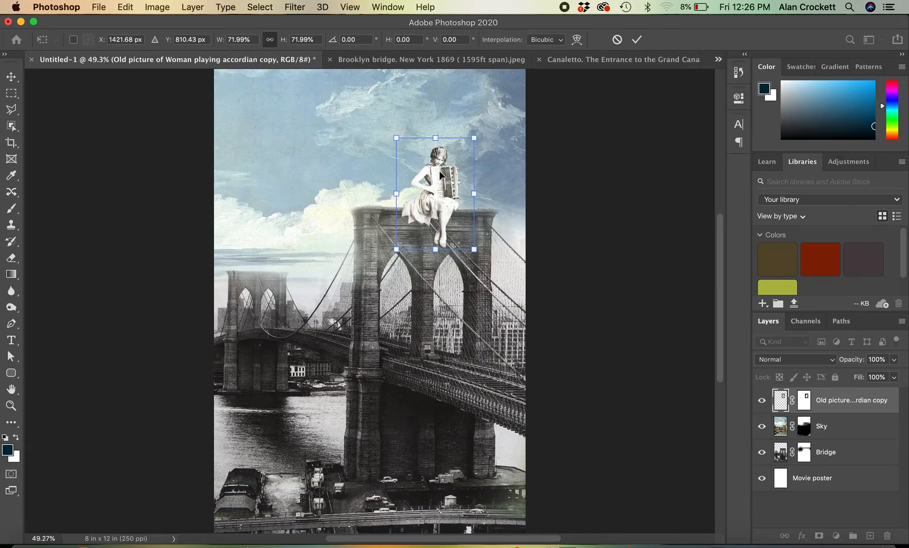
{"action": "left_click_drag", "start_coordinate": [439, 184], "coordinate": [450, 181]}
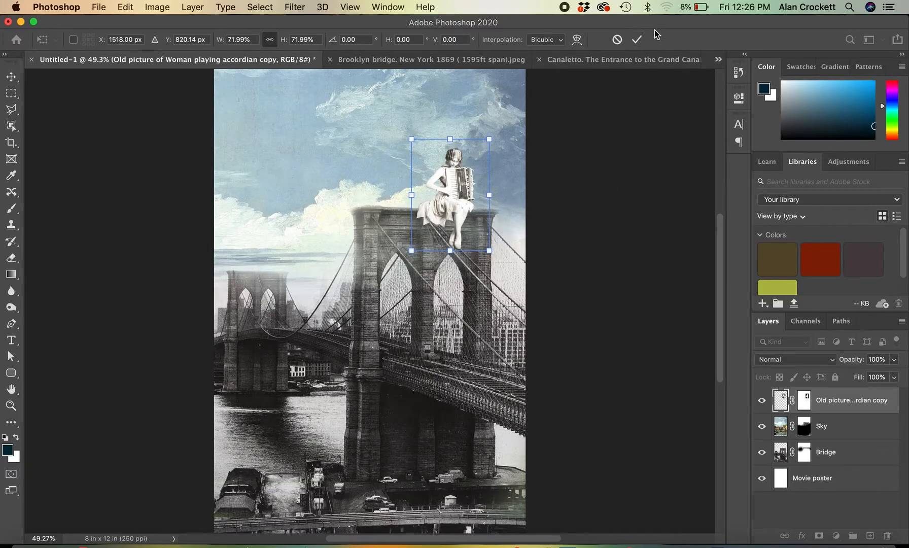
{"action": "left_click", "coordinate": [638, 40]}
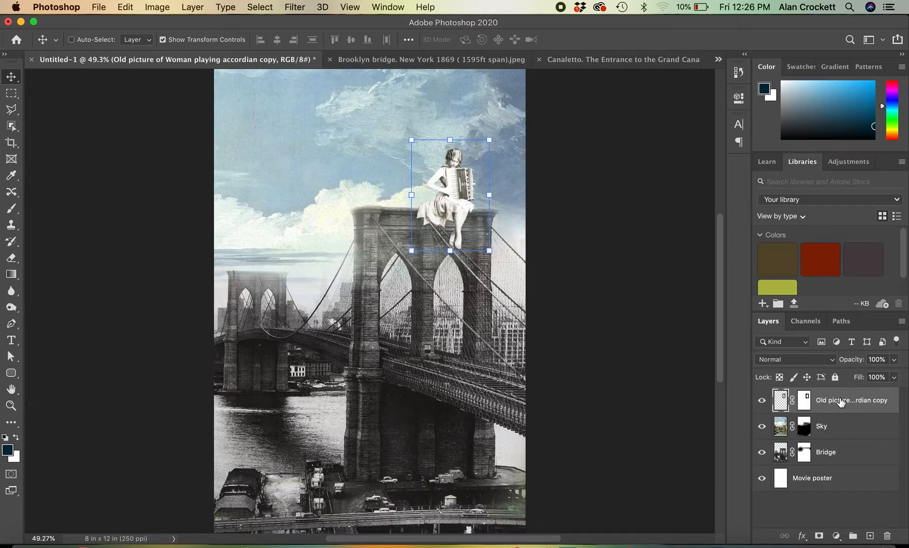
Add an empty layer above the accordion player and clip it to that layer with a clipping mask
{"action": "left_click", "coordinate": [870, 536]}
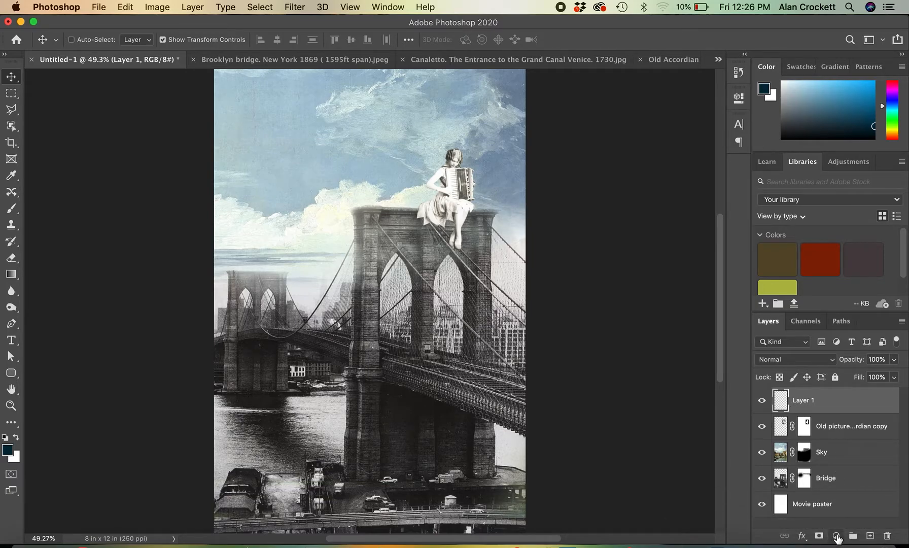
{"action": "left_click", "coordinate": [191, 7]}
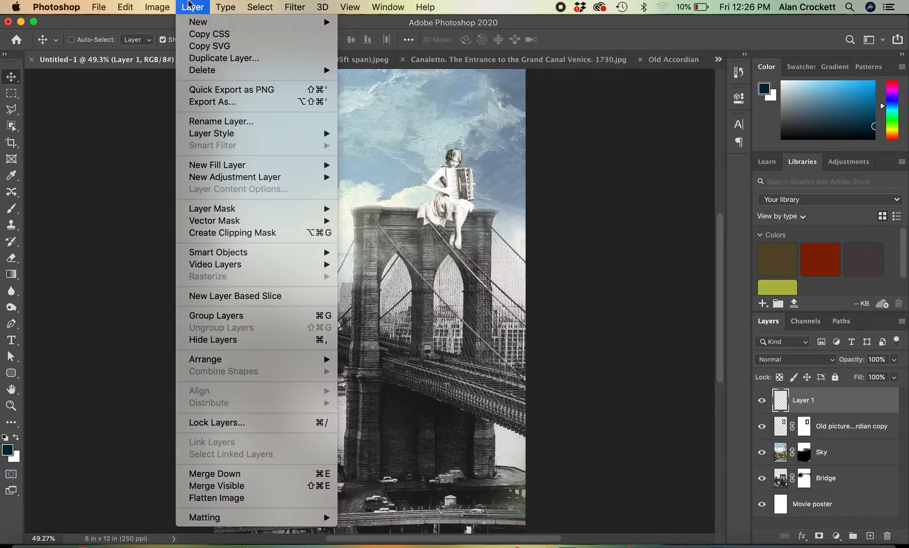
{"action": "left_click", "coordinate": [227, 232]}
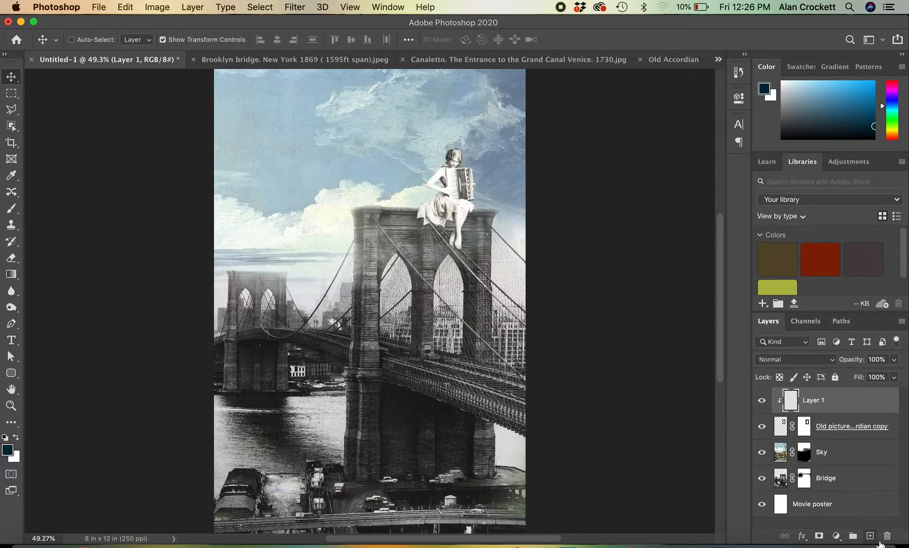
Turn the clipped layer into a Solid Color fill, sampling colours from the poster and settling on dark brown 372b29
{"action": "left_click", "coordinate": [836, 535]}
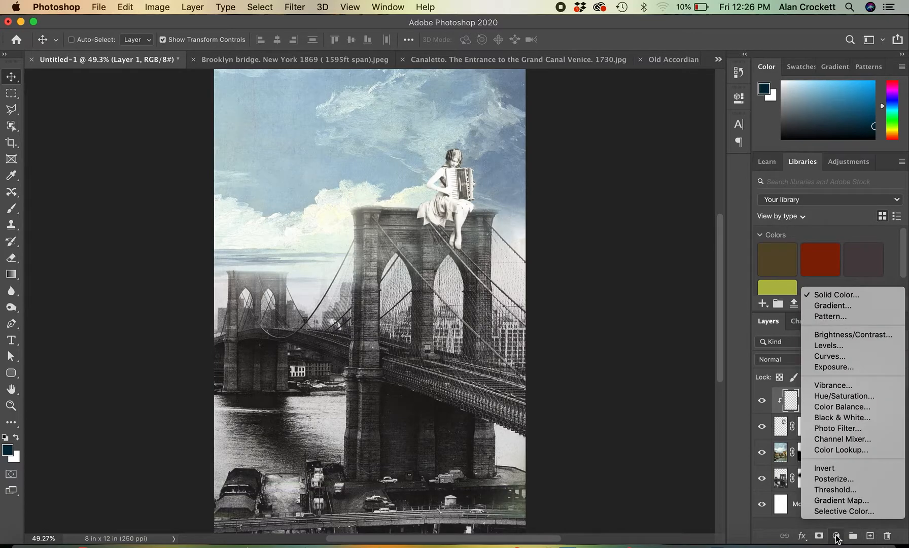
{"action": "left_click", "coordinate": [852, 294]}
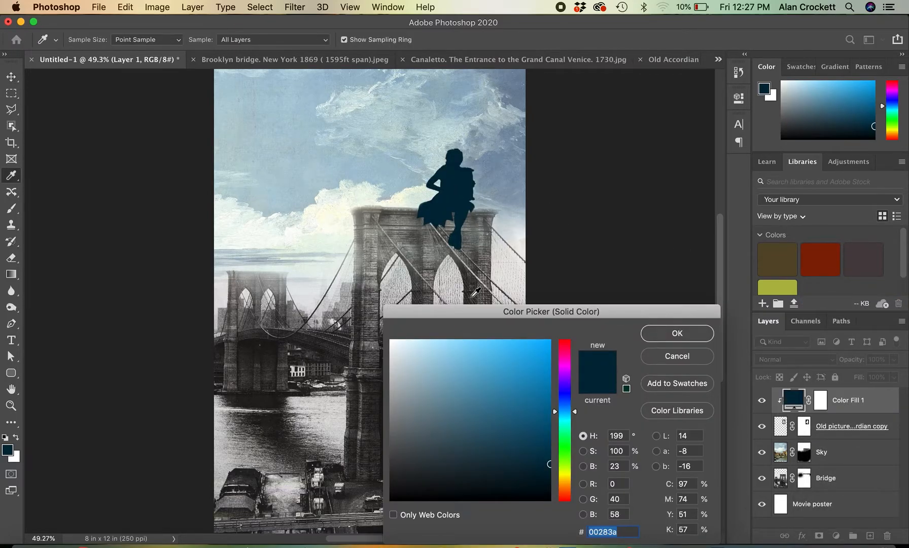
{"action": "left_click", "coordinate": [269, 358]}
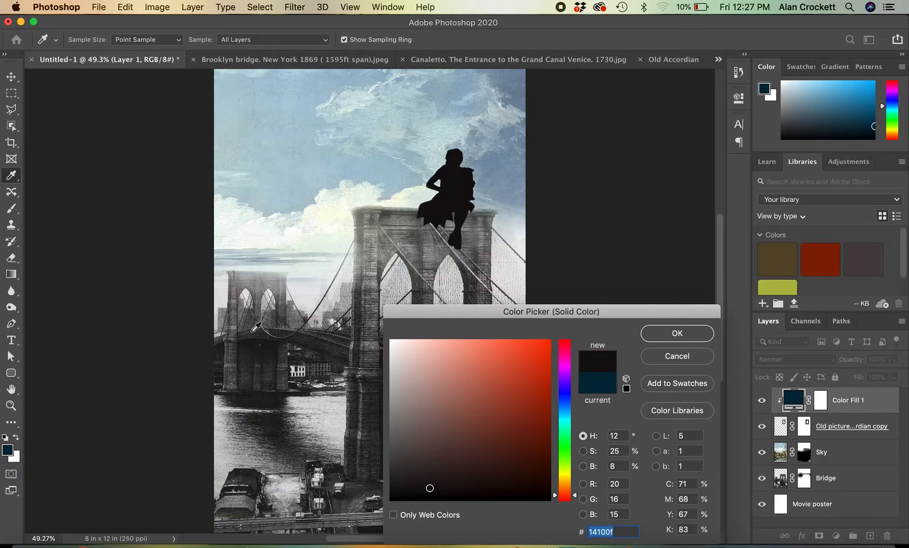
{"action": "left_click", "coordinate": [325, 169]}
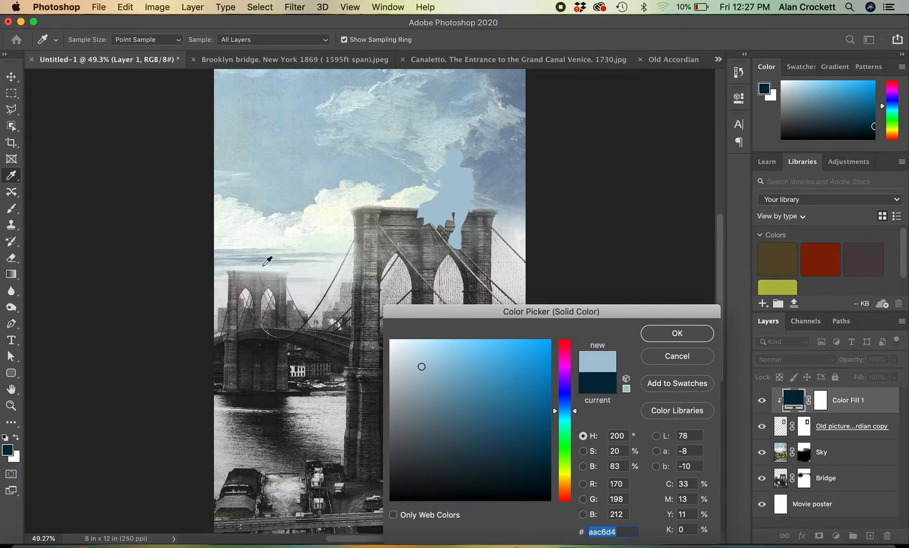
{"action": "left_click", "coordinate": [242, 265]}
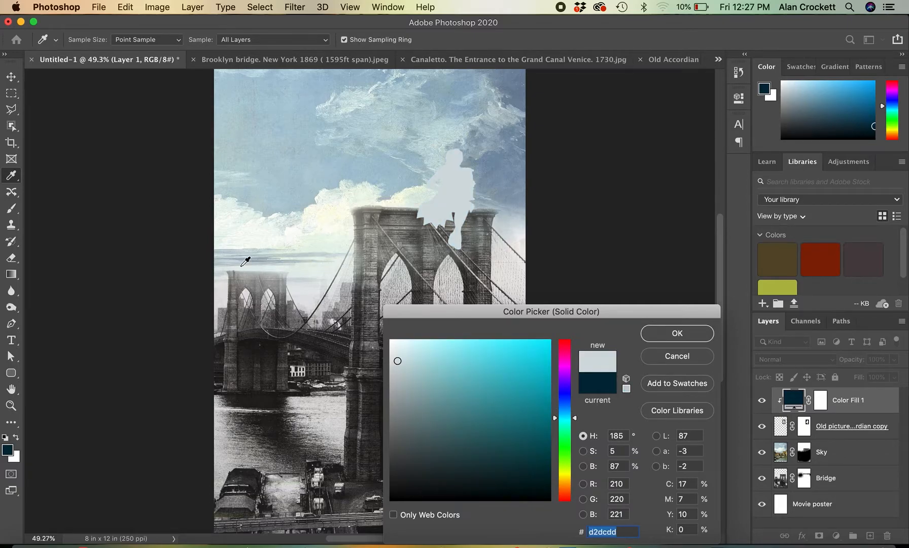
{"action": "left_click", "coordinate": [271, 363]}
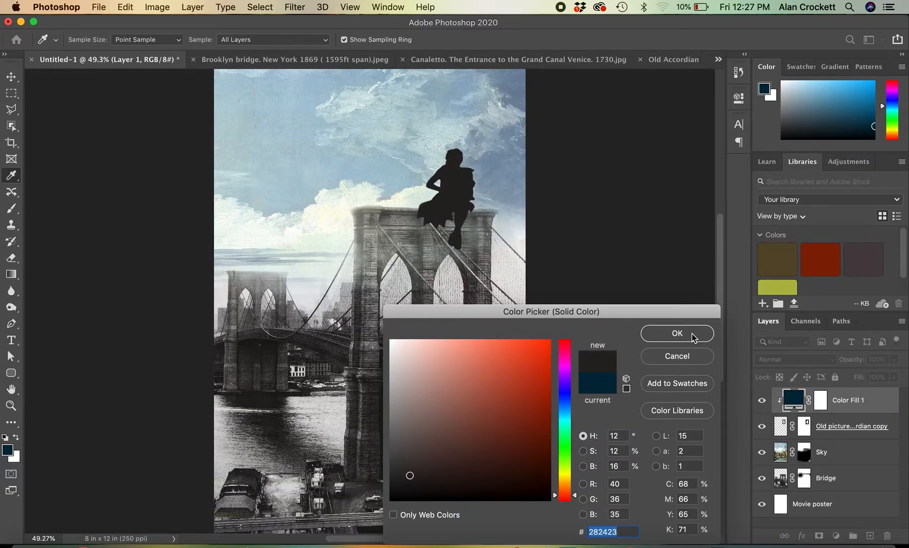
{"action": "left_click", "coordinate": [433, 466]}
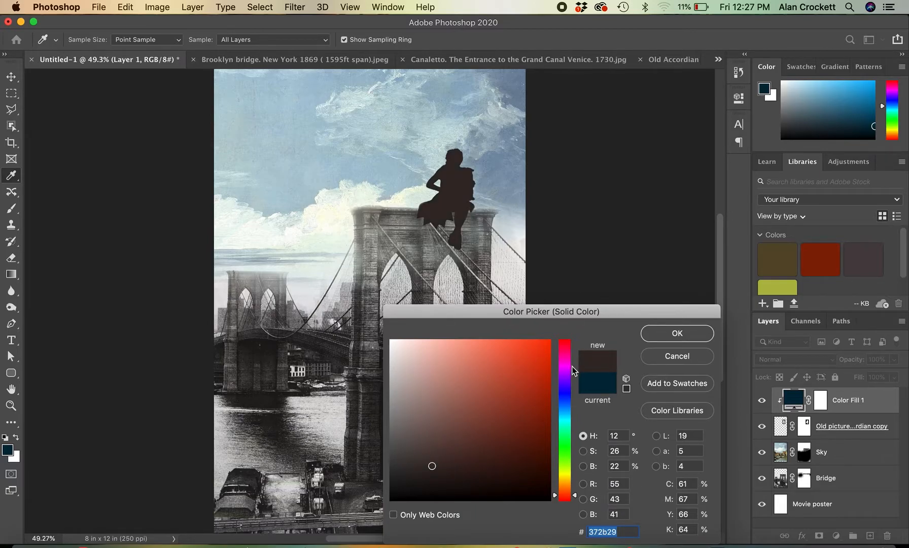
{"action": "left_click", "coordinate": [677, 334]}
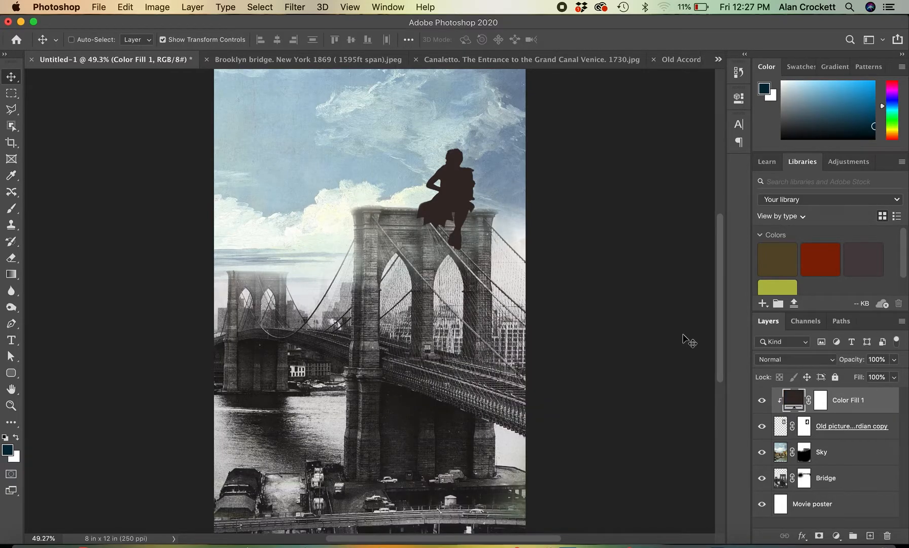
Open the blending options for the clipped colour fill, move the dialog clear of the woman, and keep the blend mode Normal
{"action": "right_click", "coordinate": [846, 403]}
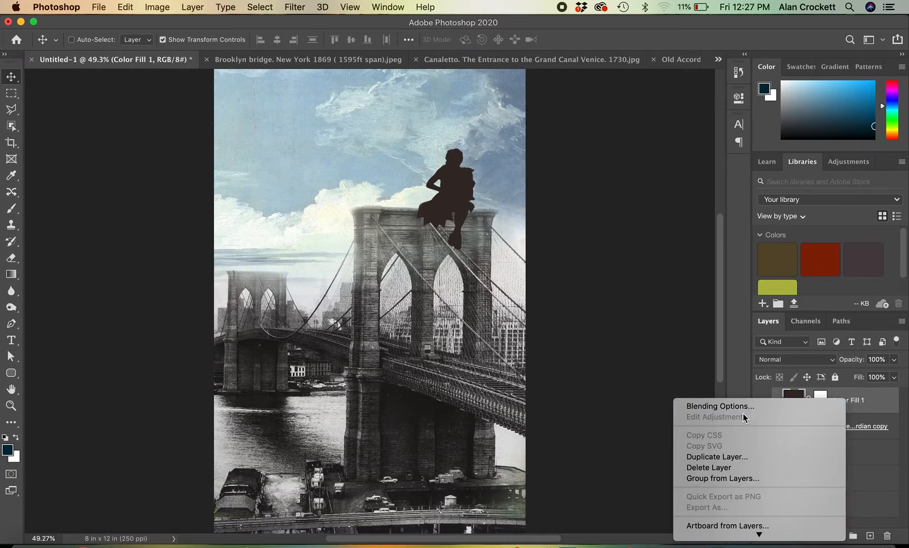
{"action": "left_click", "coordinate": [720, 406]}
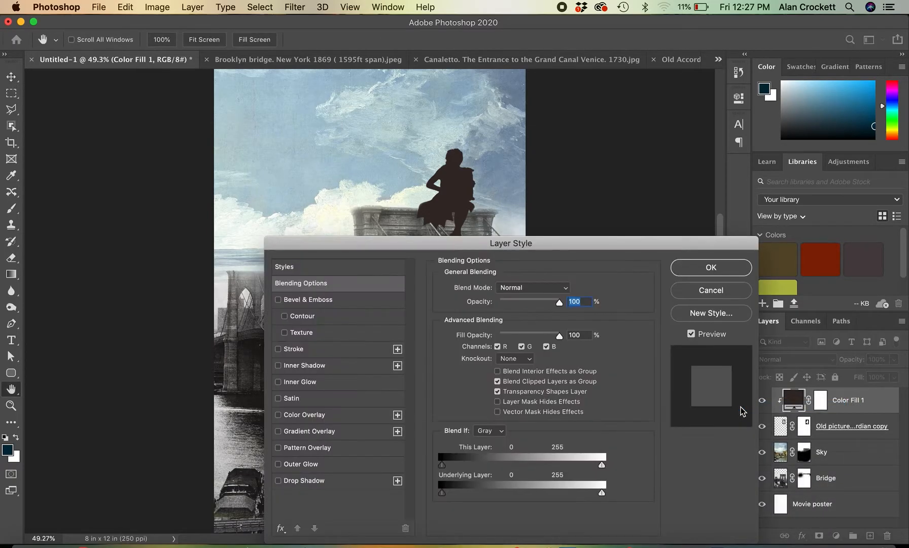
{"action": "left_click_drag", "start_coordinate": [587, 248], "coordinate": [390, 252]}
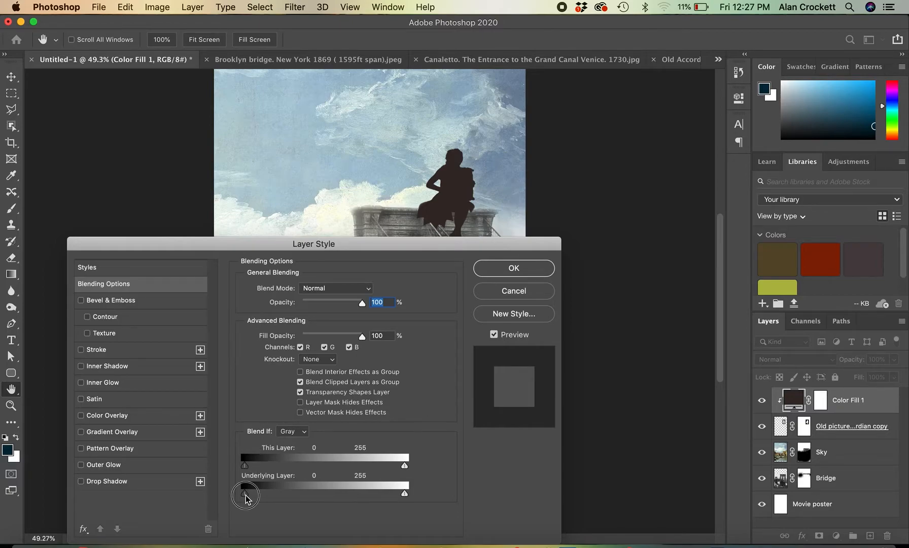
{"action": "left_click", "coordinate": [370, 288]}
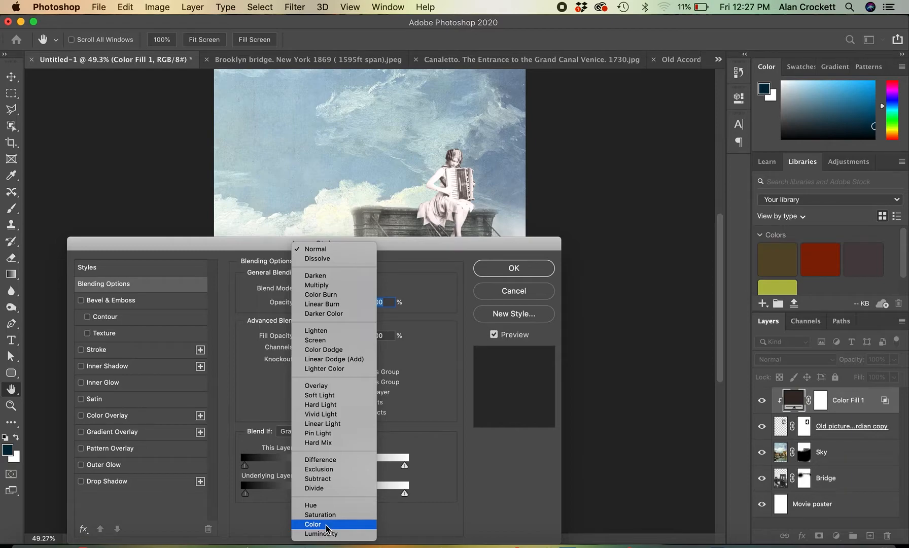
{"action": "left_click", "coordinate": [331, 250]}
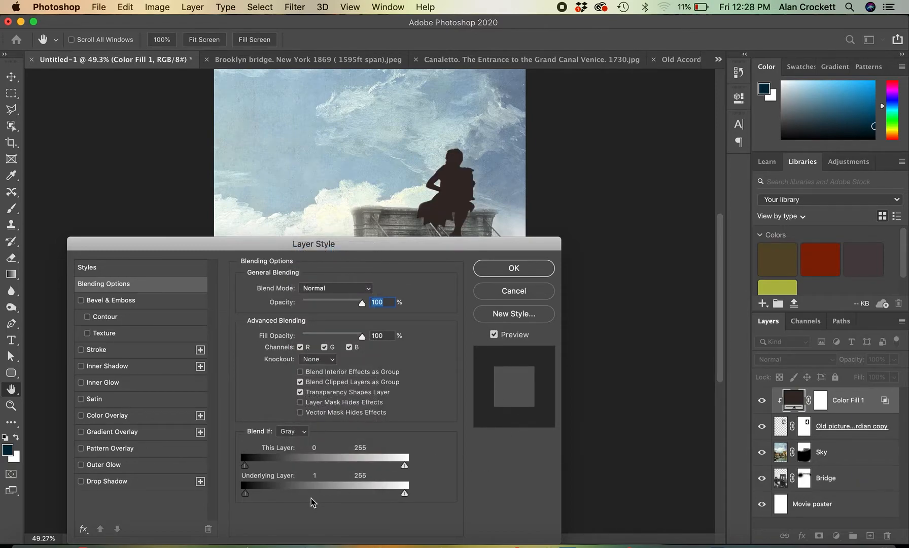
Set the colour fill's Blend If Underlying Layer white range to a split of 211 / 255 and apply the layer style
{"action": "left_click_drag", "start_coordinate": [405, 494], "coordinate": [378, 492]}
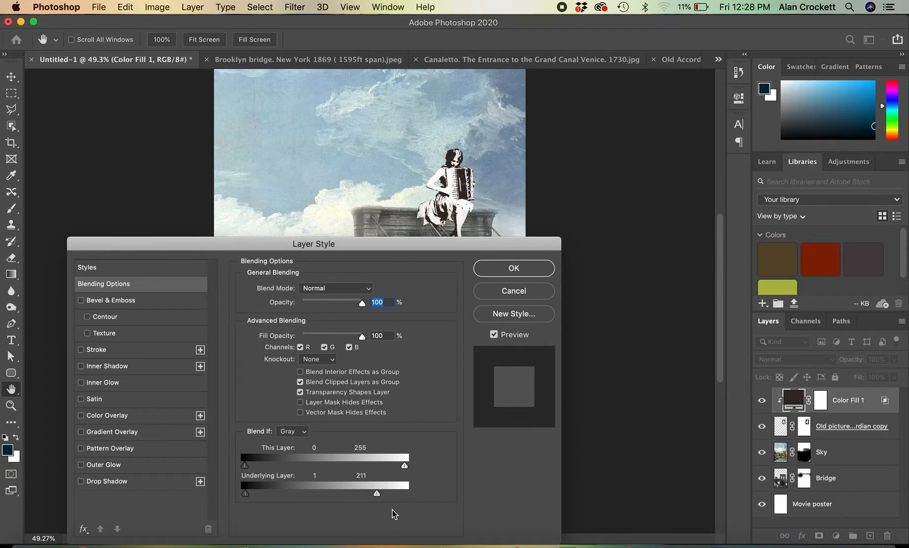
{"action": "mouse_move", "coordinate": [377, 493]}
{"action": "left_mouse_down", "text": "alt"}
{"action": "mouse_move", "coordinate": [317, 494]}
{"action": "mouse_move", "coordinate": [374, 498]}
{"action": "left_mouse_up", "text": "alt"}
{"action": "left_click_drag", "start_coordinate": [376, 494], "coordinate": [412, 497]}
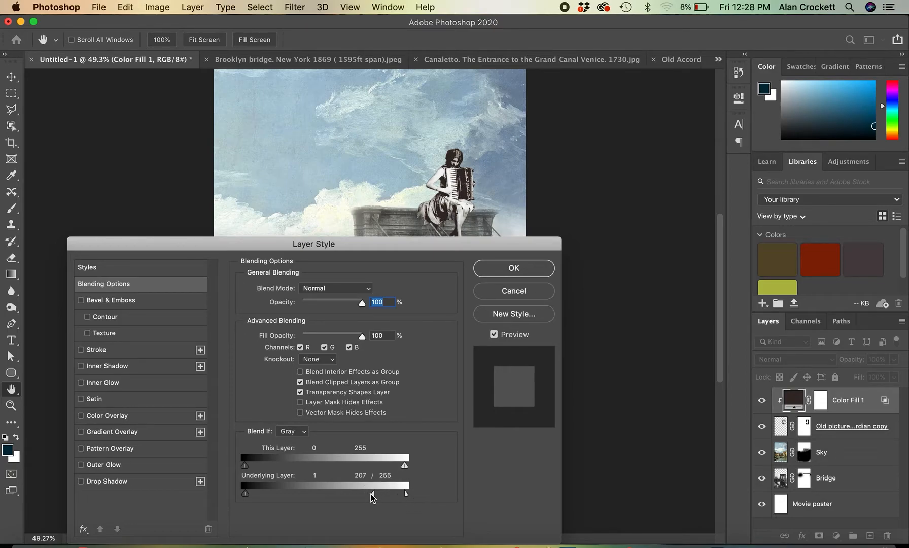
{"action": "left_click_drag", "start_coordinate": [374, 496], "coordinate": [364, 497]}
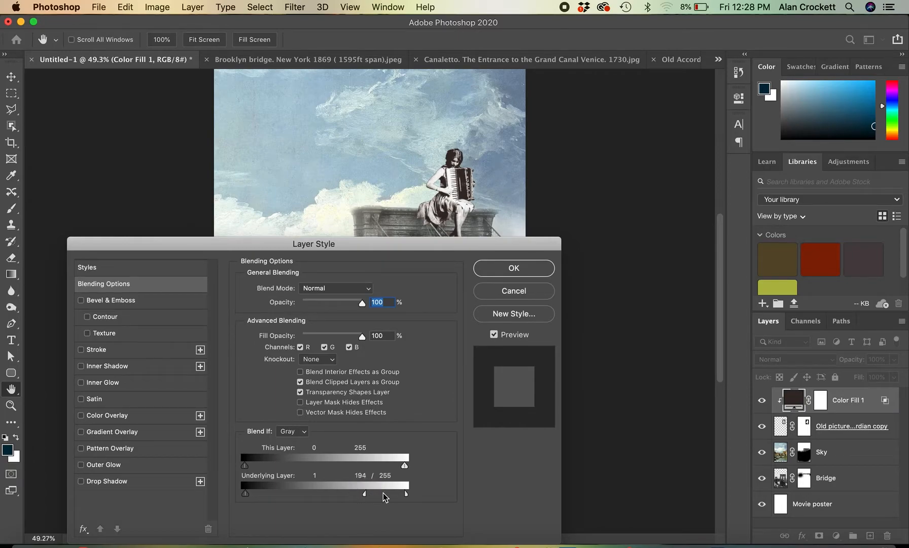
{"action": "left_click", "coordinate": [408, 494]}
{"action": "left_click", "coordinate": [415, 495]}
{"action": "left_click_drag", "start_coordinate": [367, 495], "coordinate": [377, 495]}
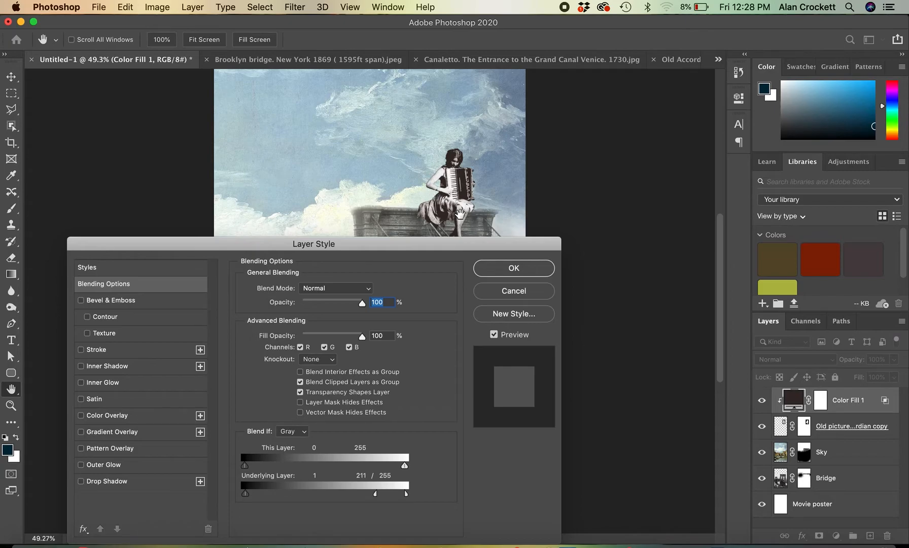
{"action": "left_click", "coordinate": [529, 269]}
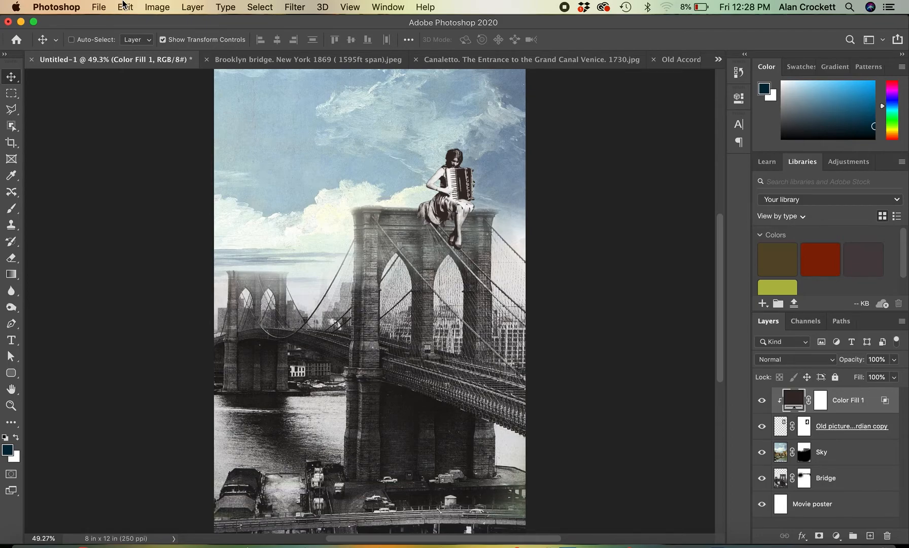
Toggle the colour fill's last blending change off and back on to compare the accordion player with and without it
{"action": "left_click", "coordinate": [124, 7]}
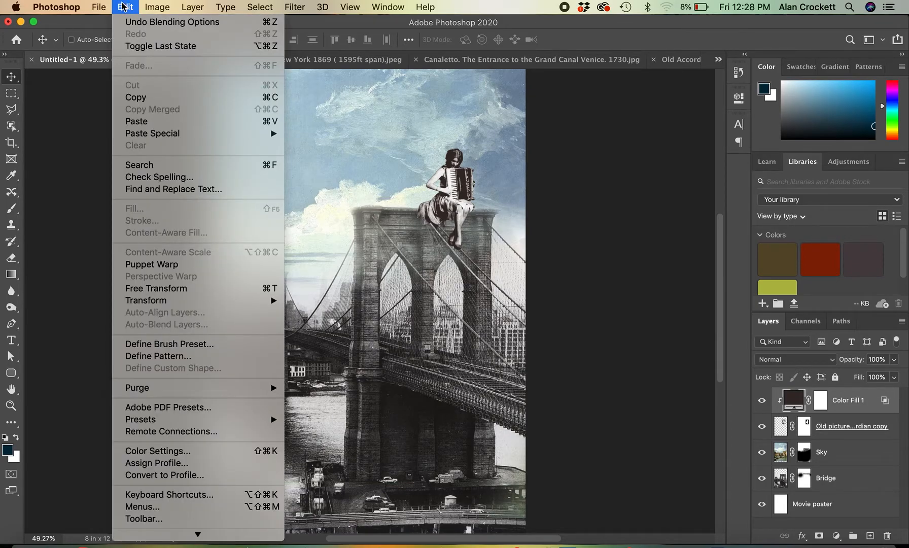
{"action": "left_click", "coordinate": [135, 49]}
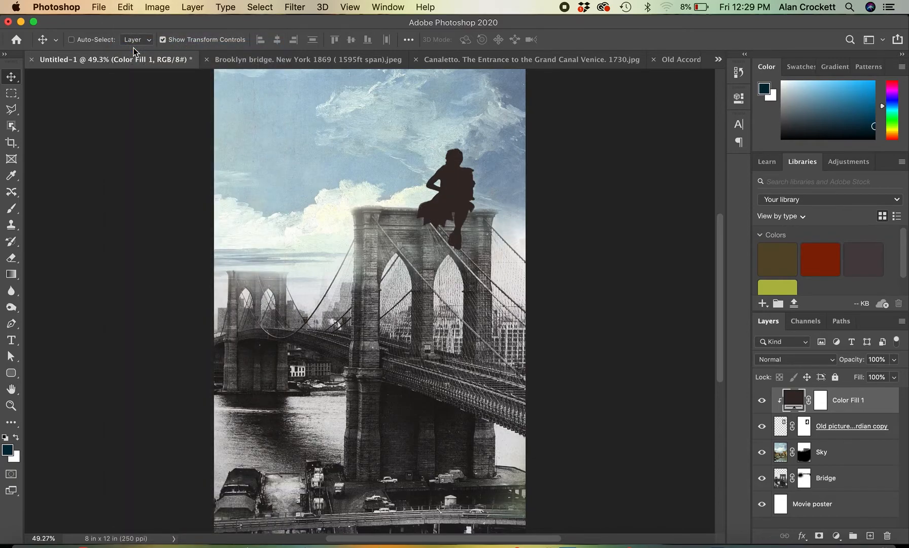
{"action": "left_click", "coordinate": [122, 5]}
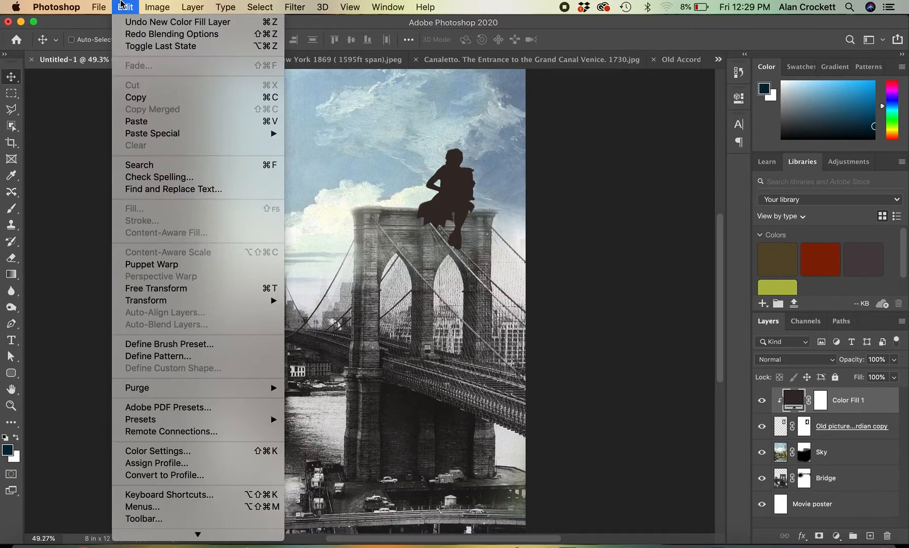
{"action": "left_click", "coordinate": [127, 45]}
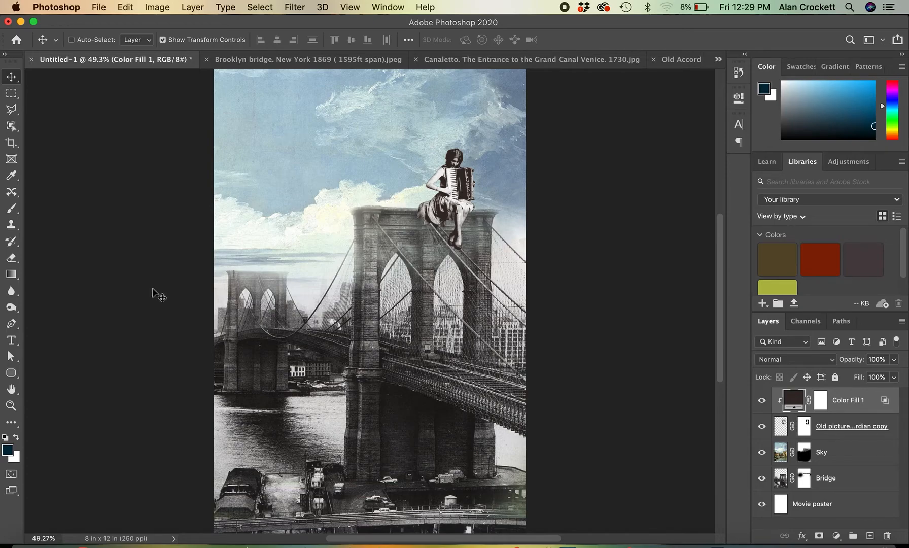
Draw a paragraph text box for the title across the sky above the accordion player, spanning nearly the poster's full width
{"action": "left_click", "coordinate": [11, 340]}
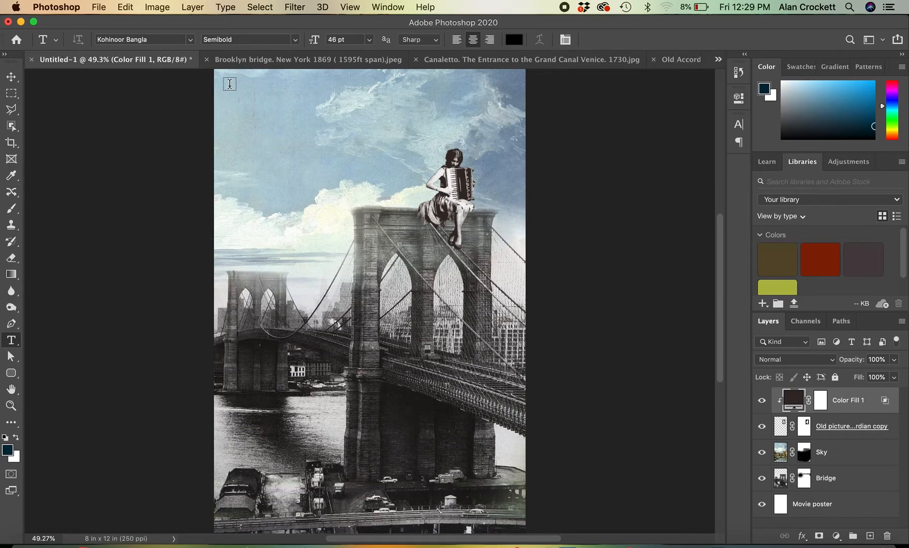
{"action": "left_click_drag", "start_coordinate": [229, 85], "coordinate": [513, 138]}
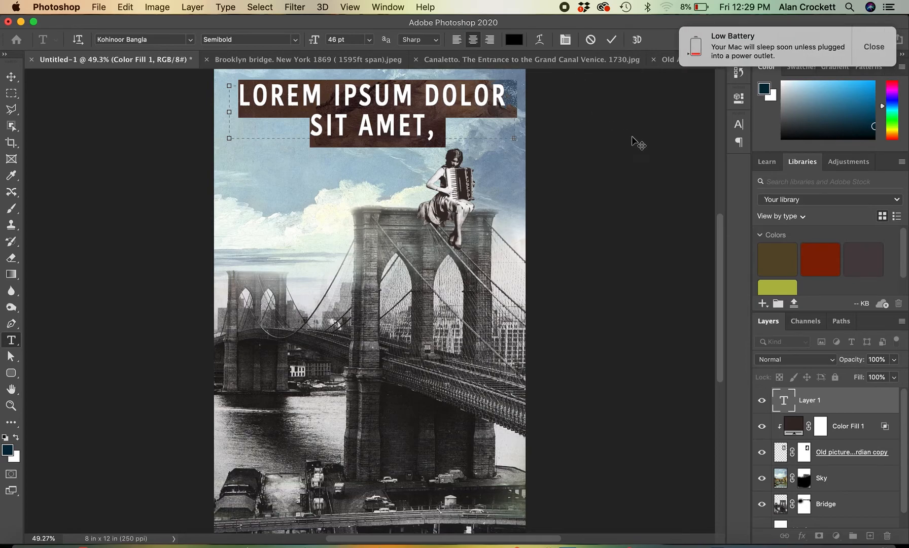
{"action": "left_click", "coordinate": [883, 48]}
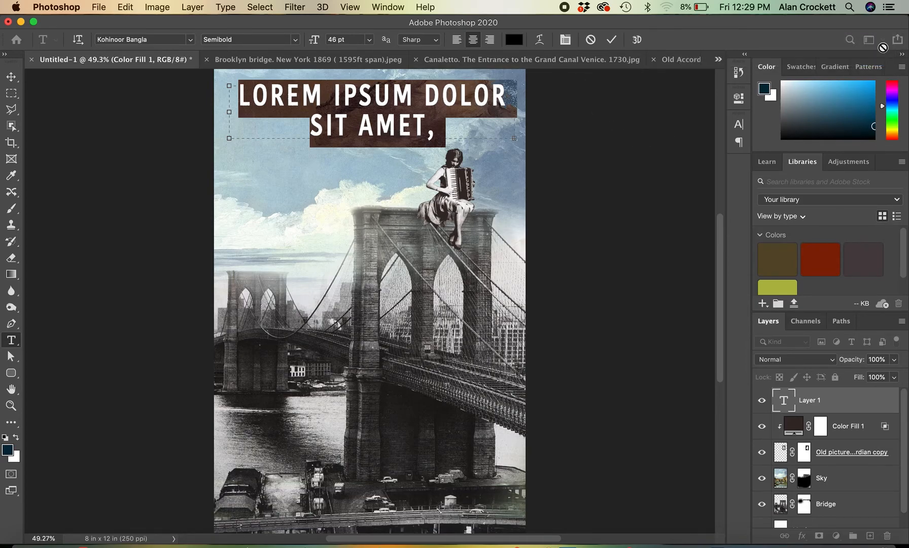